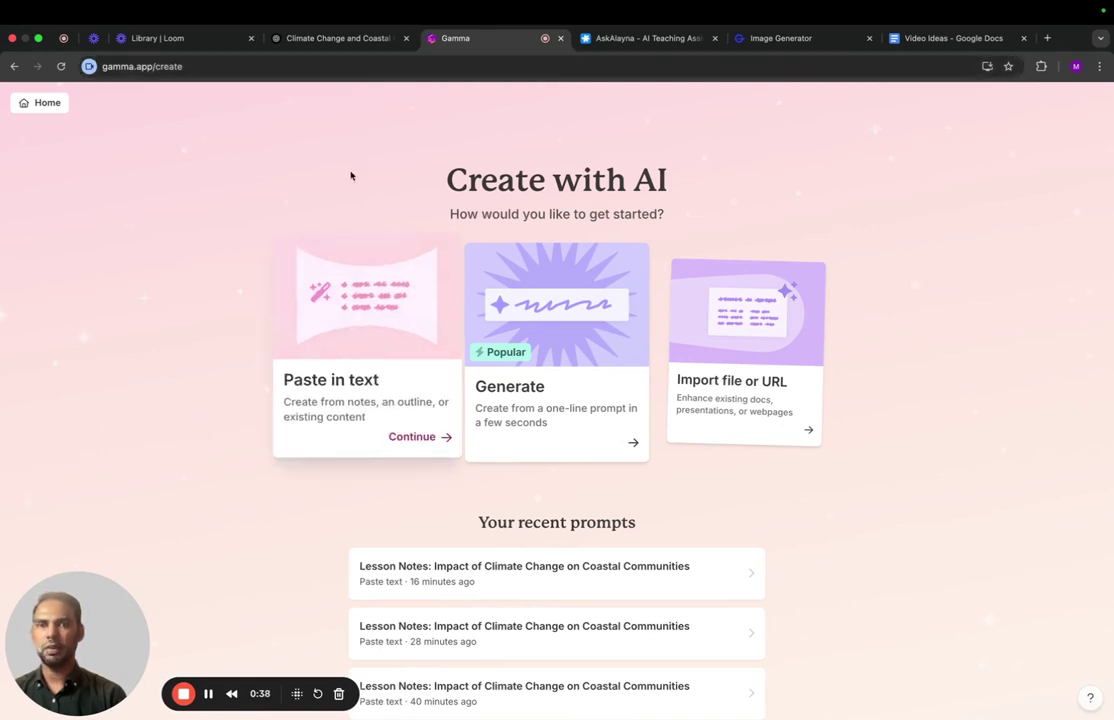
- Copy the full coastal-communities lesson notes from the ChatGPT conversation
left_click(347, 45)
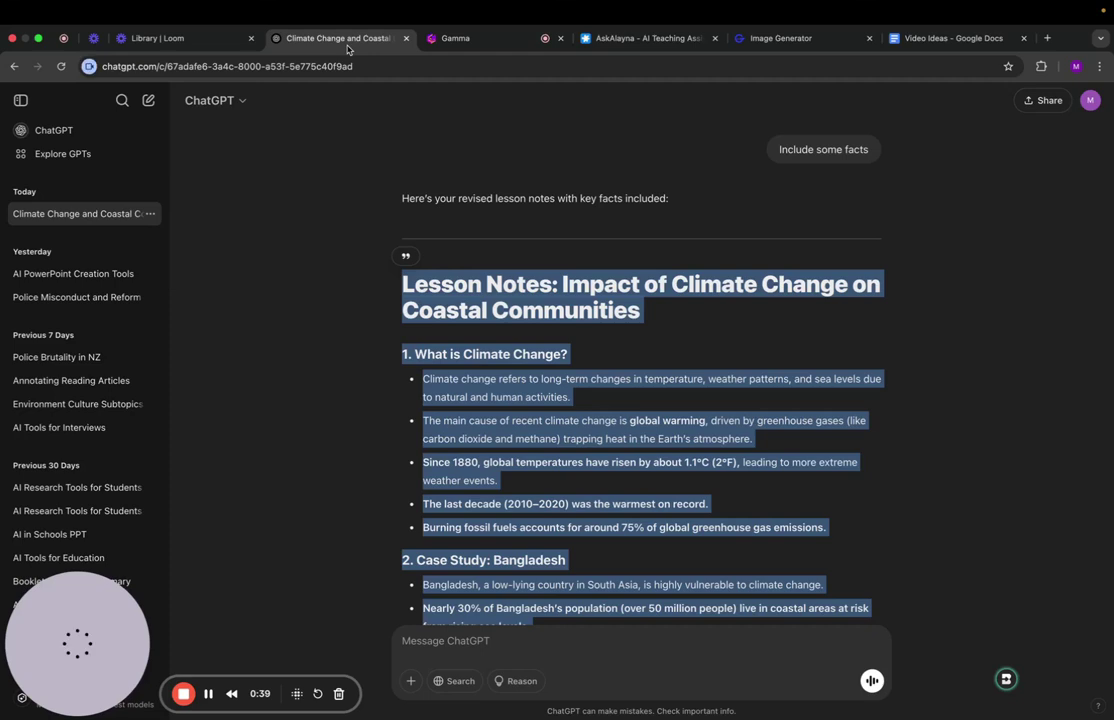
right_click(498, 367)
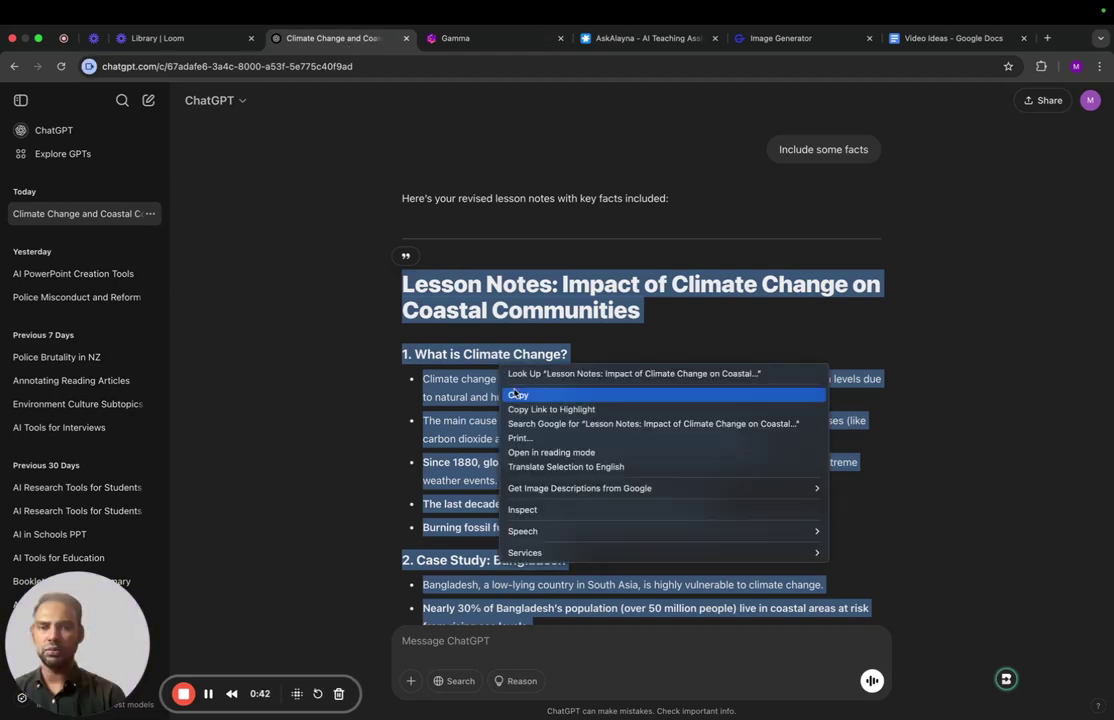
left_click(516, 395)
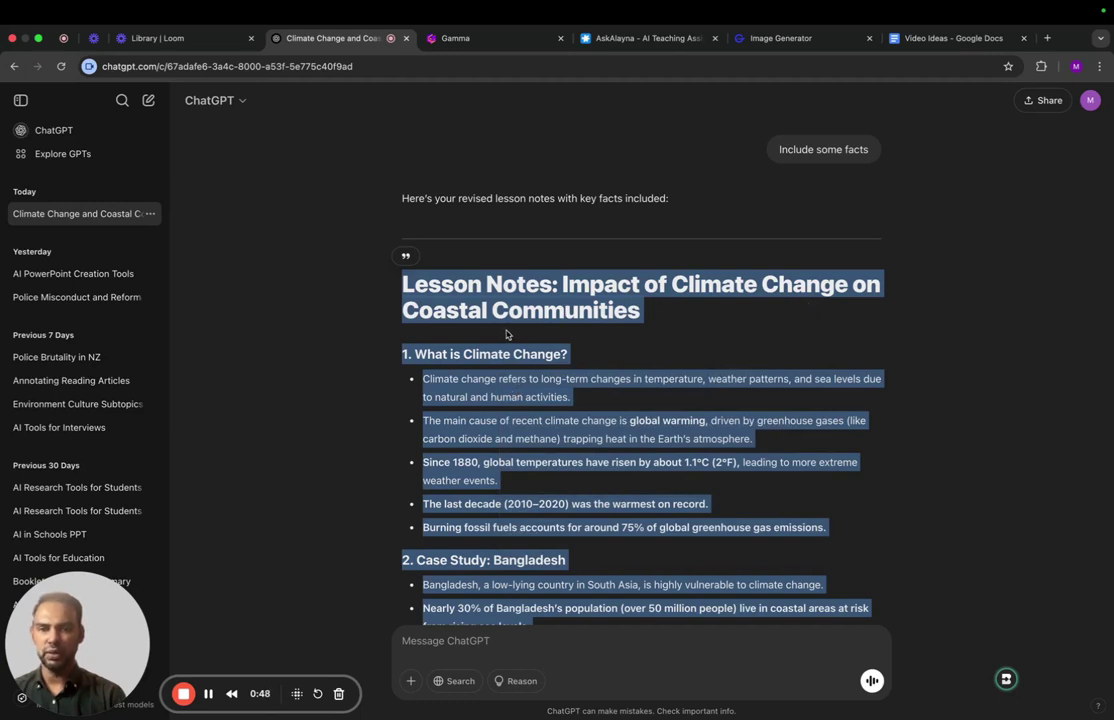
- Switch back to the Gamma tab showing the Create with AI page
left_click(462, 40)
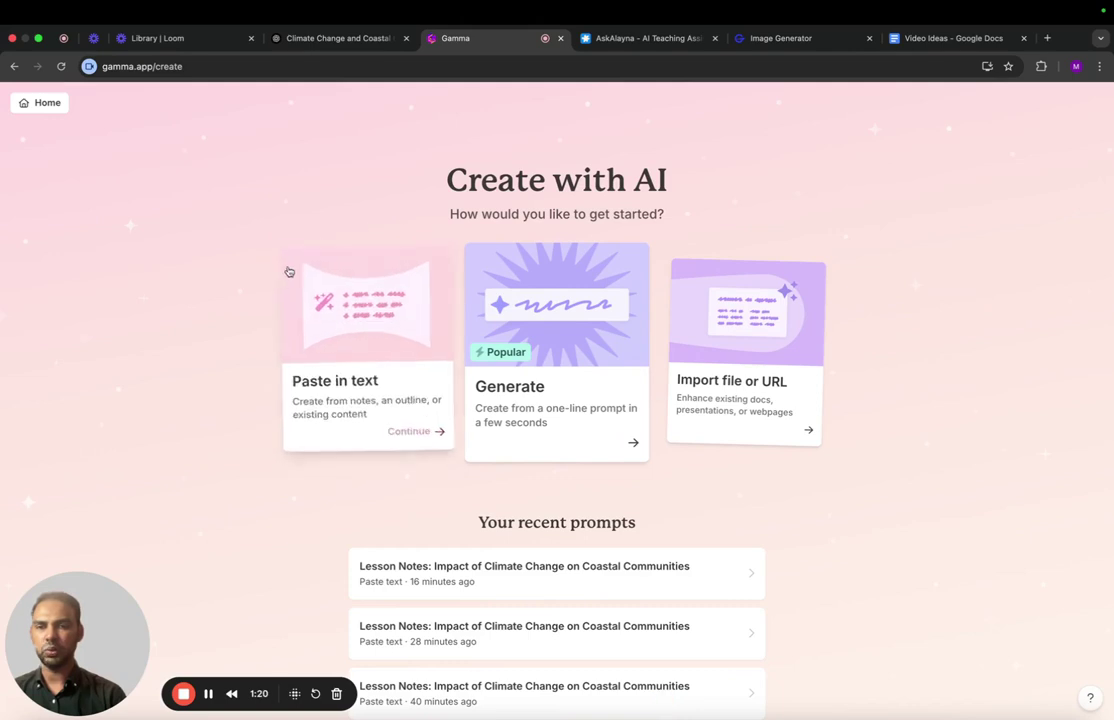
- Paste the lesson notes into Gamma's Paste in text box and continue as a presentation
left_click(414, 444)
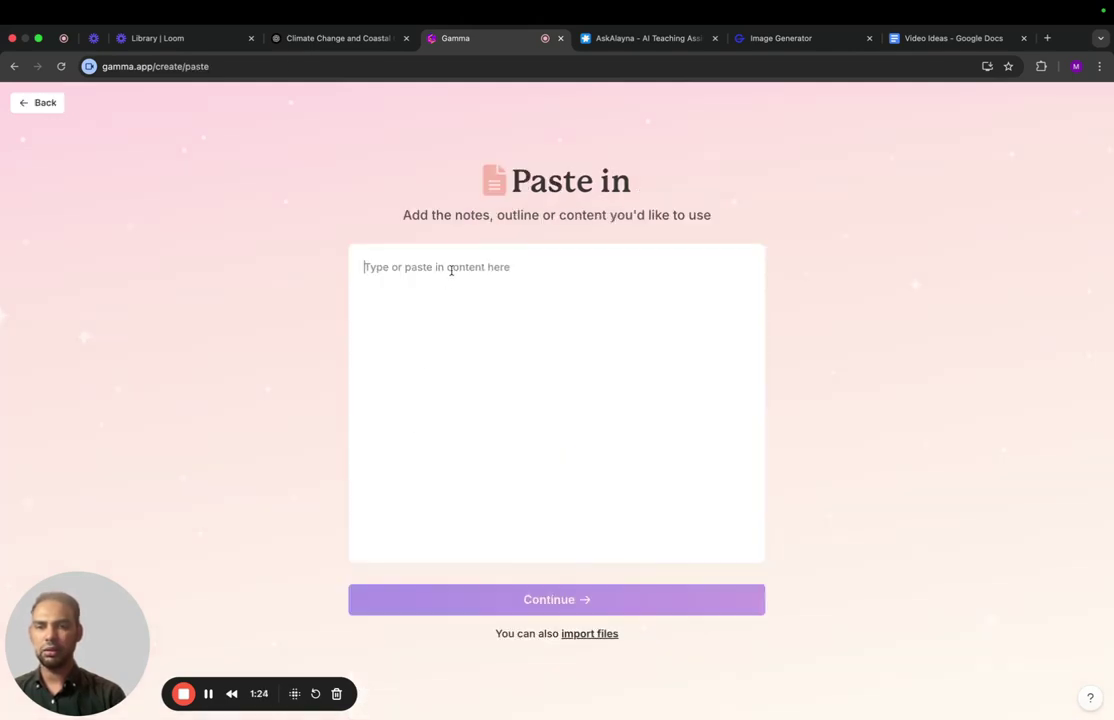
key("super+v")
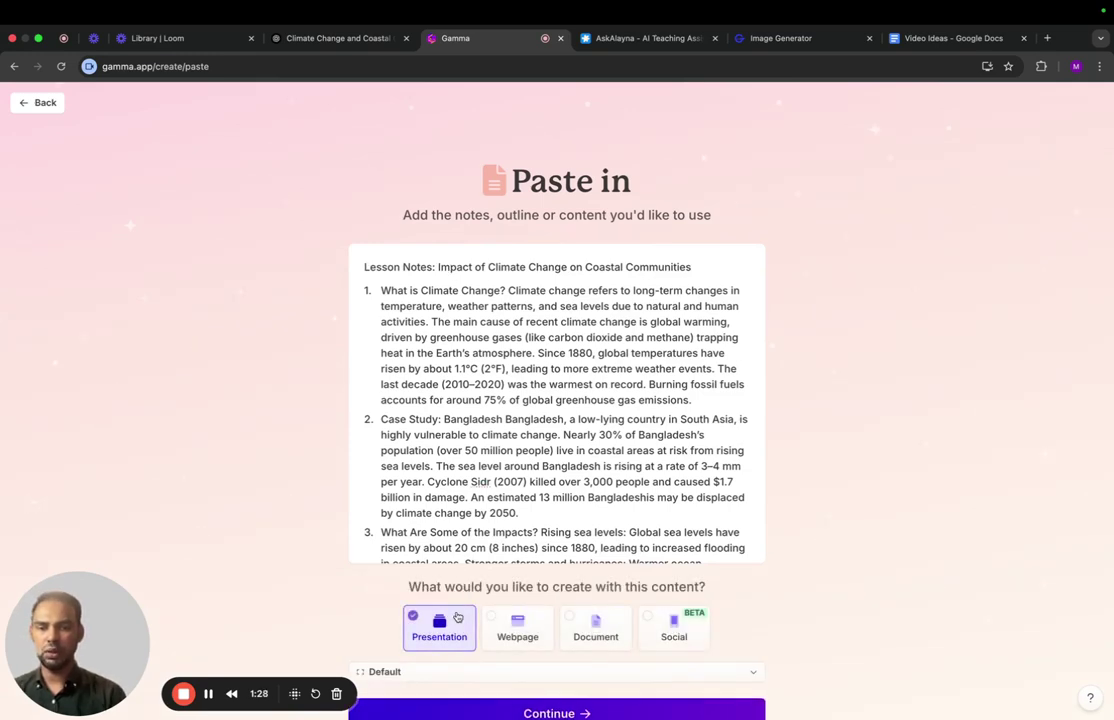
left_click(483, 716)
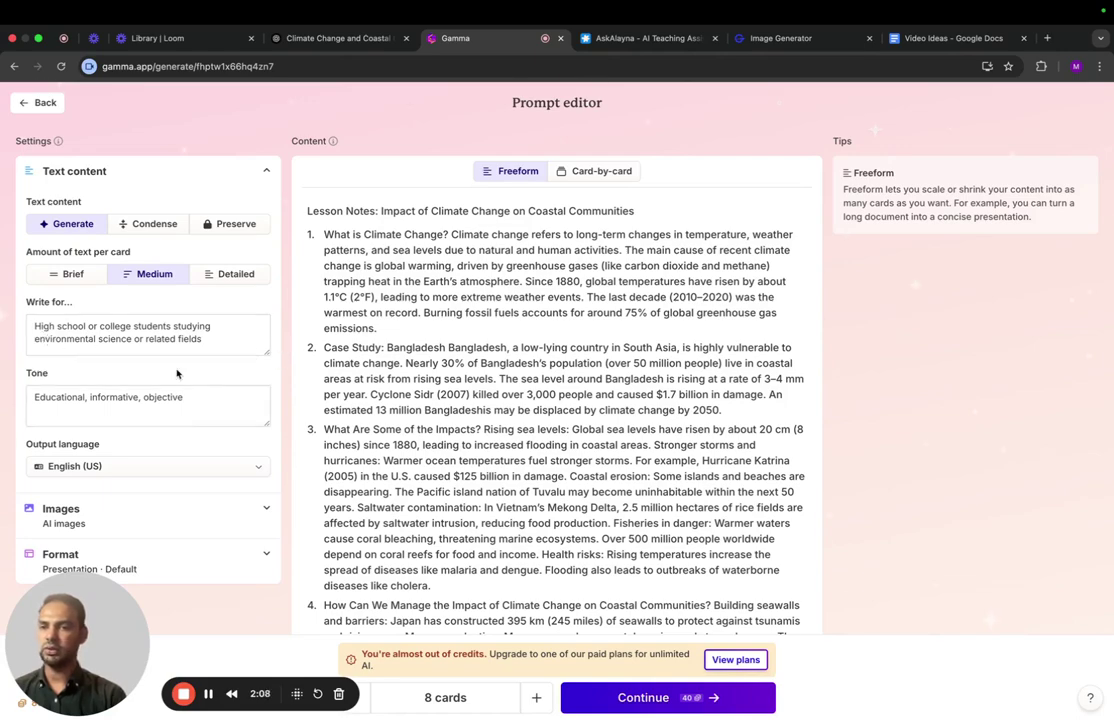
- Scroll down the prompt editor to reach the output language setting
scroll(177, 374, "down", 3)
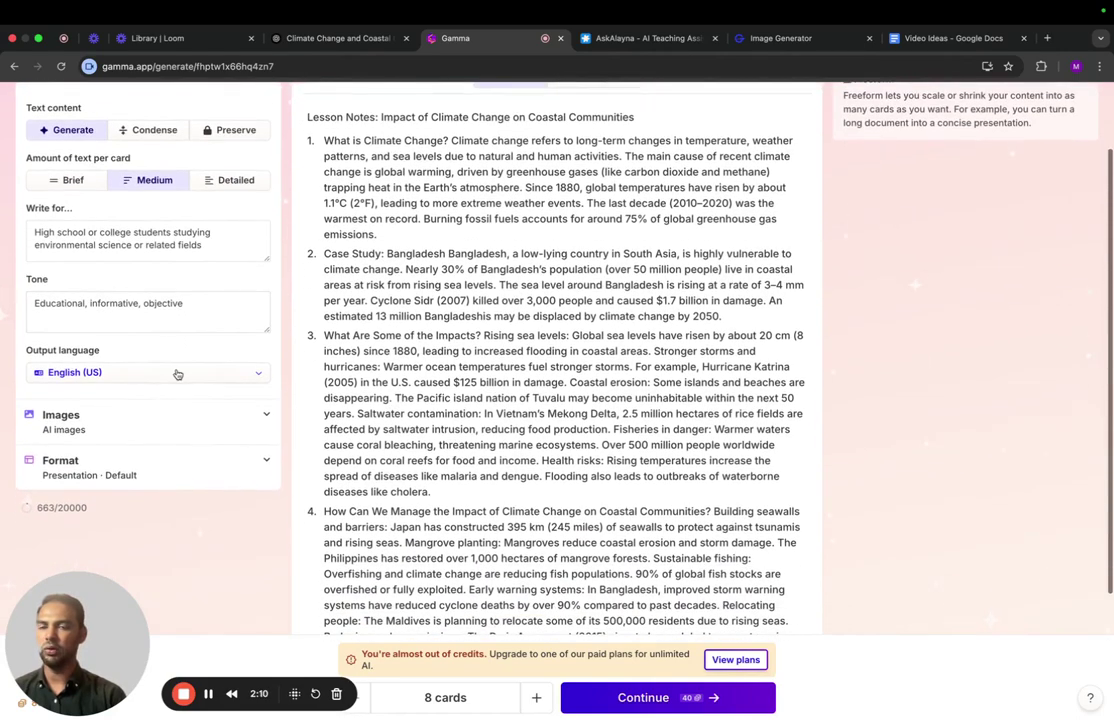
scroll(177, 374, "down", 1)
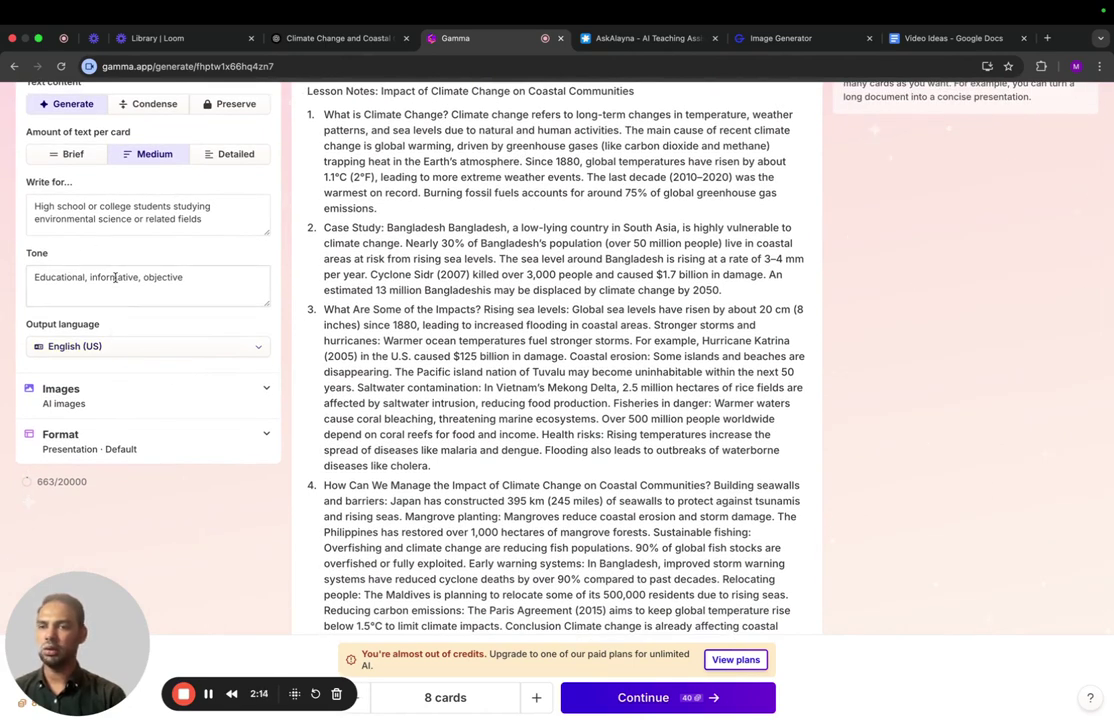
scroll(170, 275, "down", 2)
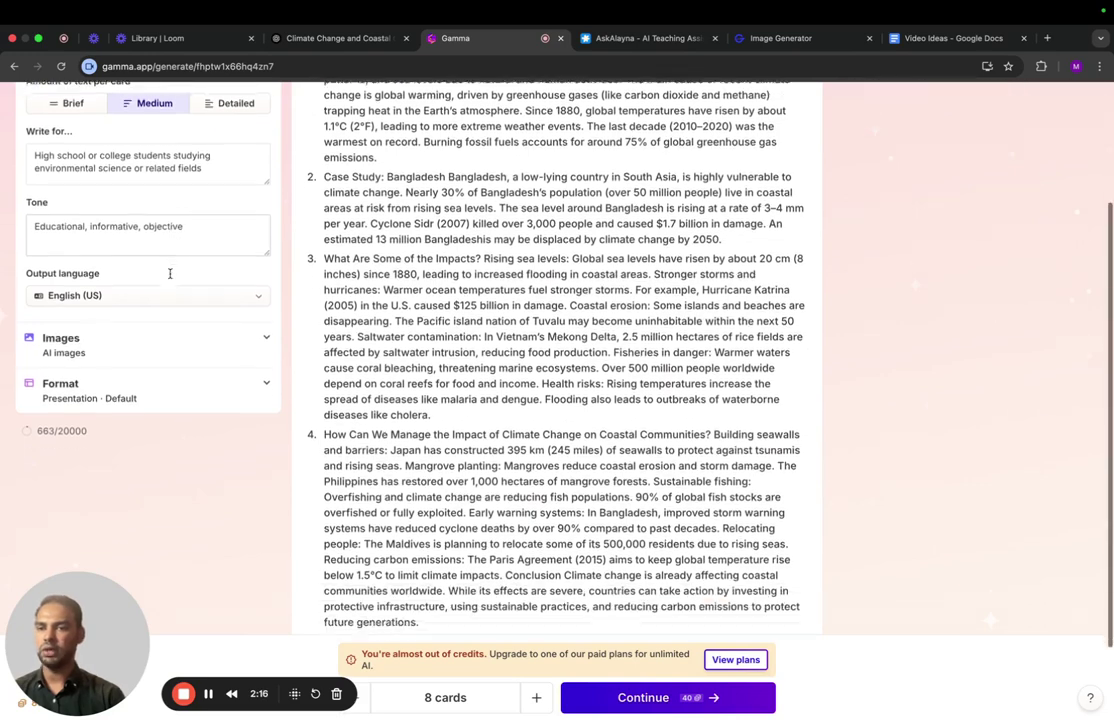
- Keep English (US) as the deck's output language
left_click(171, 277)
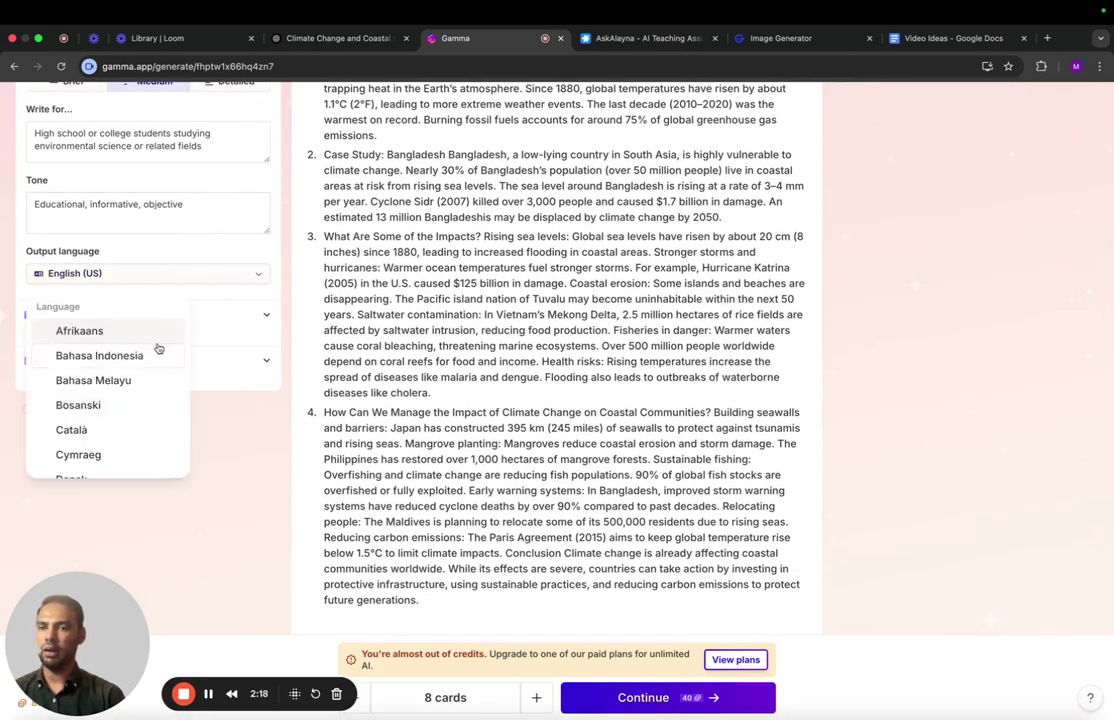
scroll(158, 348, "down", 3)
scroll(158, 348, "down", 15)
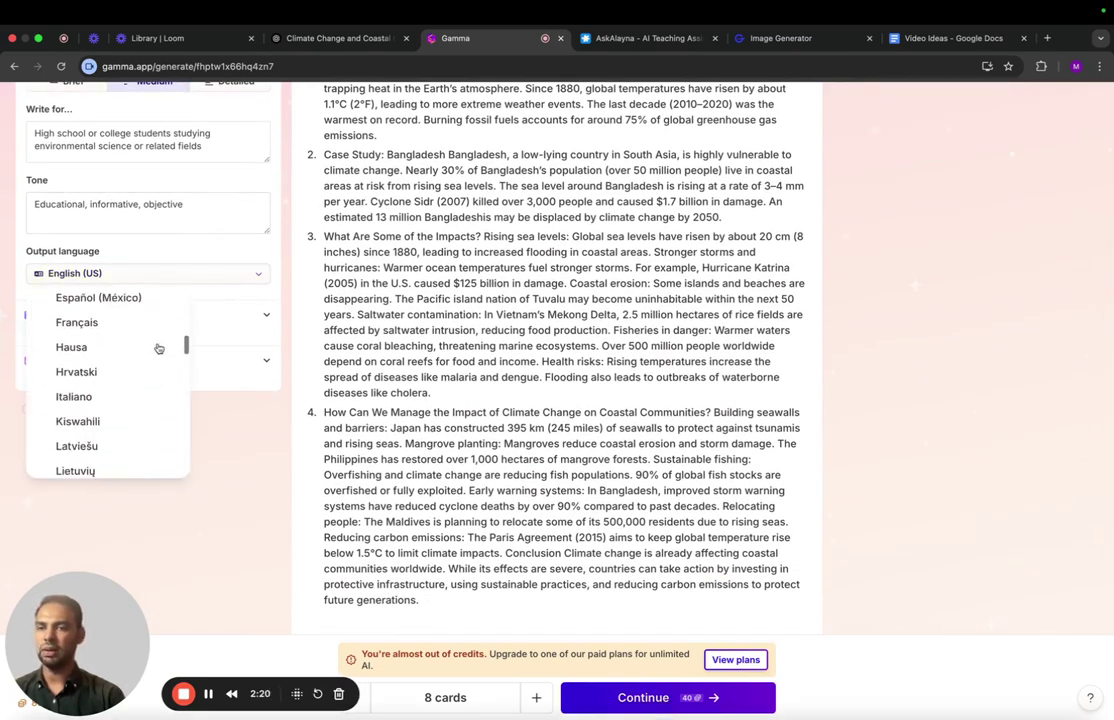
left_click(218, 458)
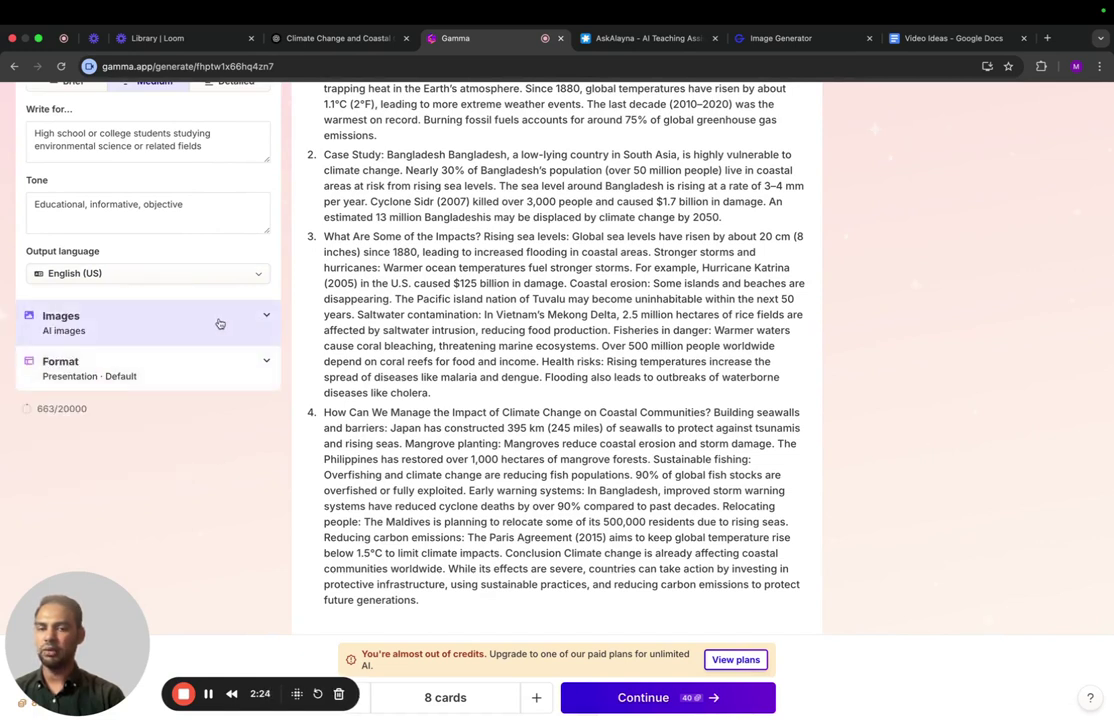
- Review the Images and Format settings, keep Presentation, and proceed to theme selection
left_click(160, 329)
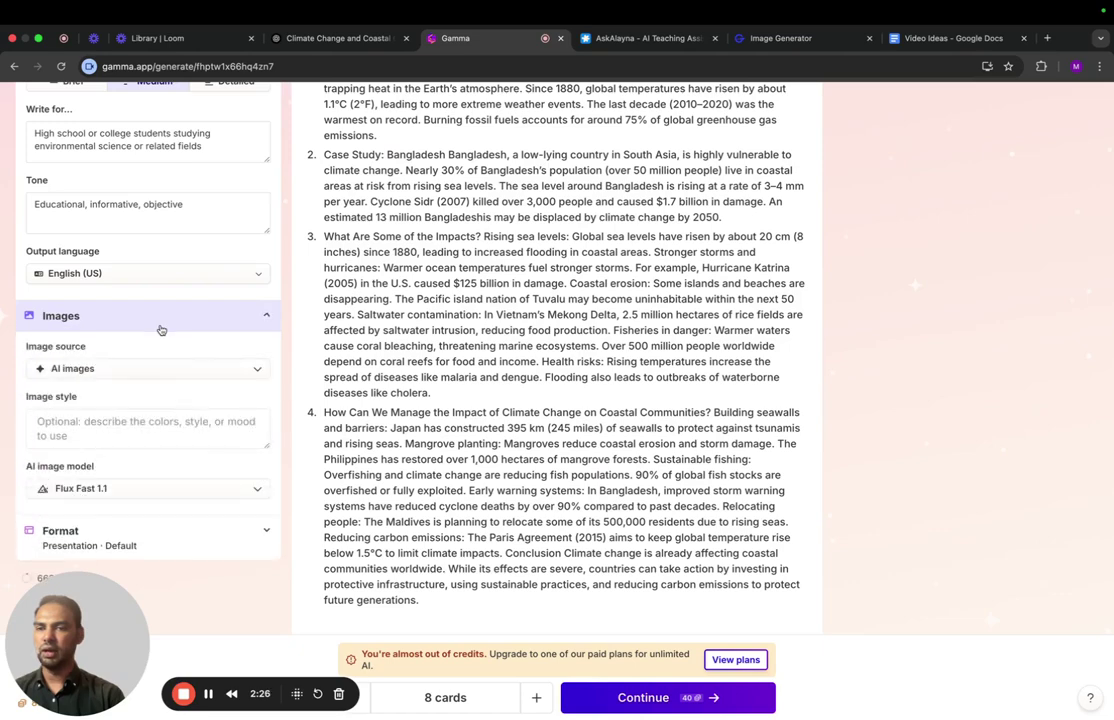
scroll(123, 456, "down", 3)
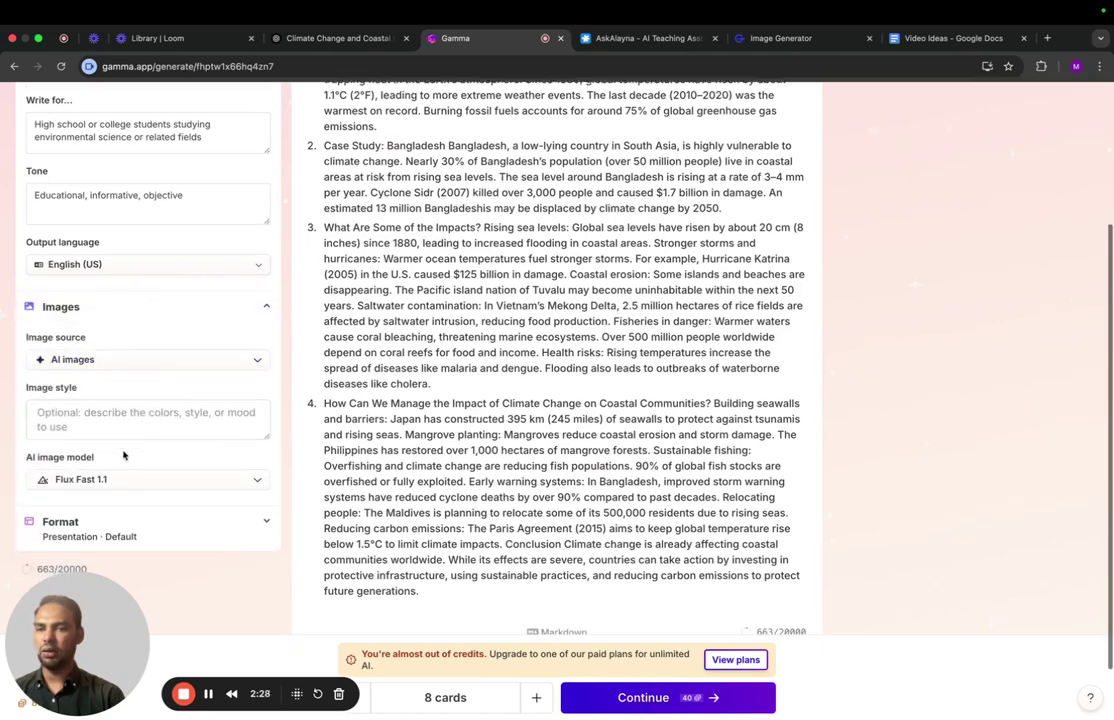
left_click(123, 456)
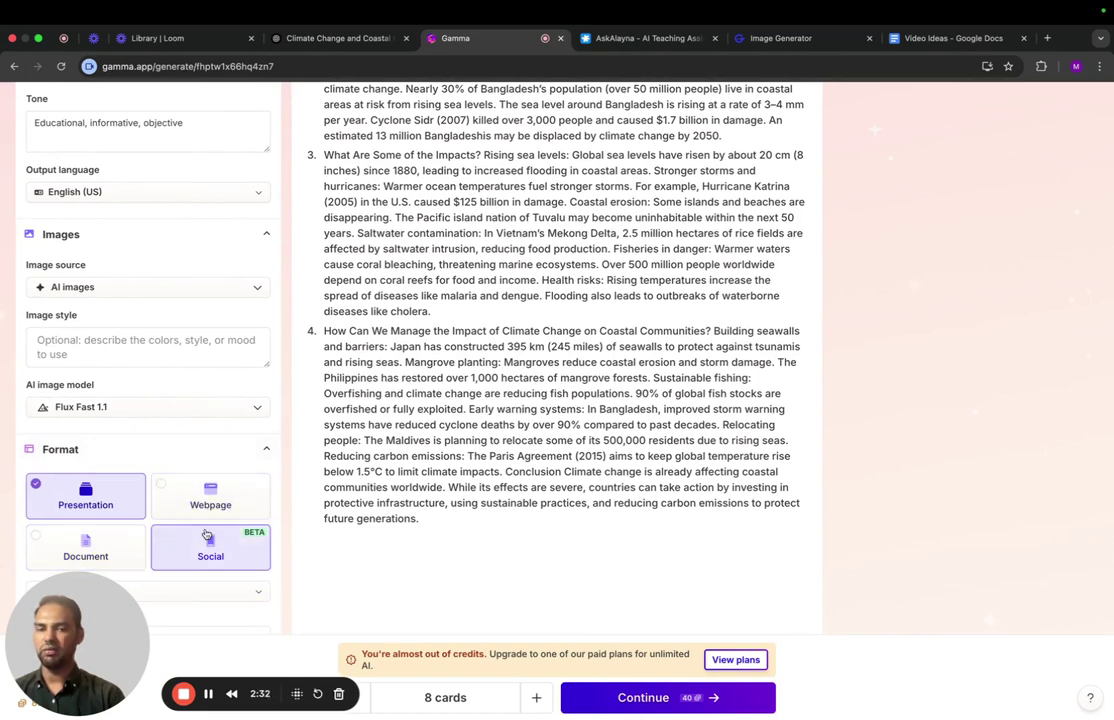
scroll(564, 462, "up", 5)
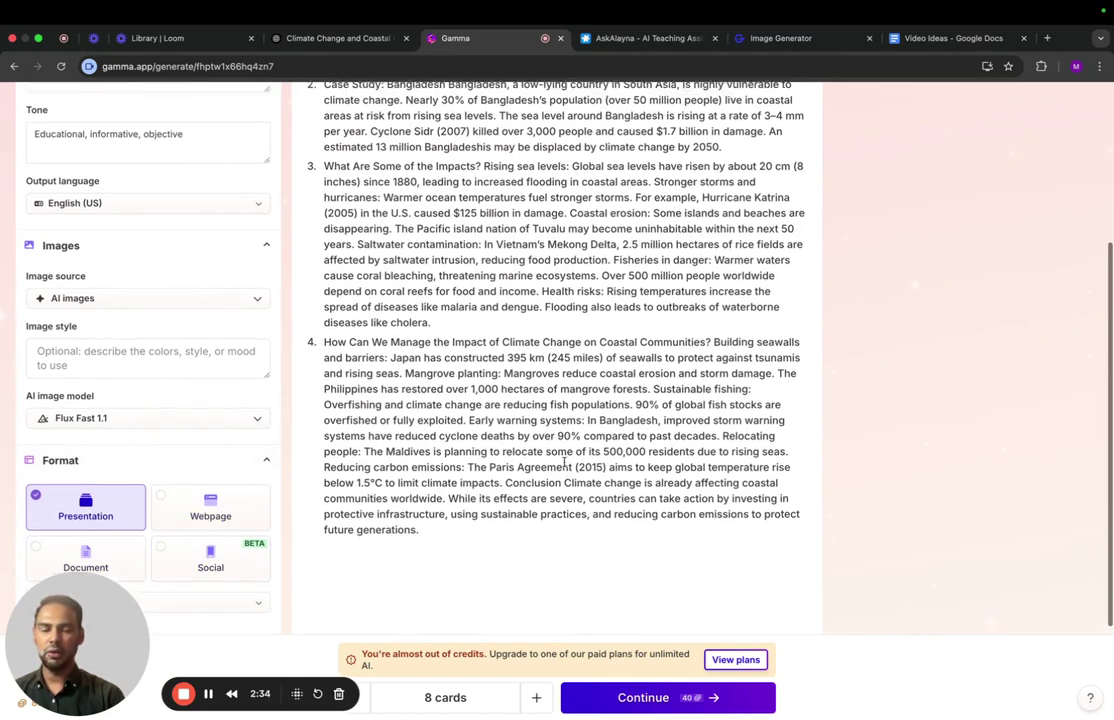
scroll(564, 462, "down", 3)
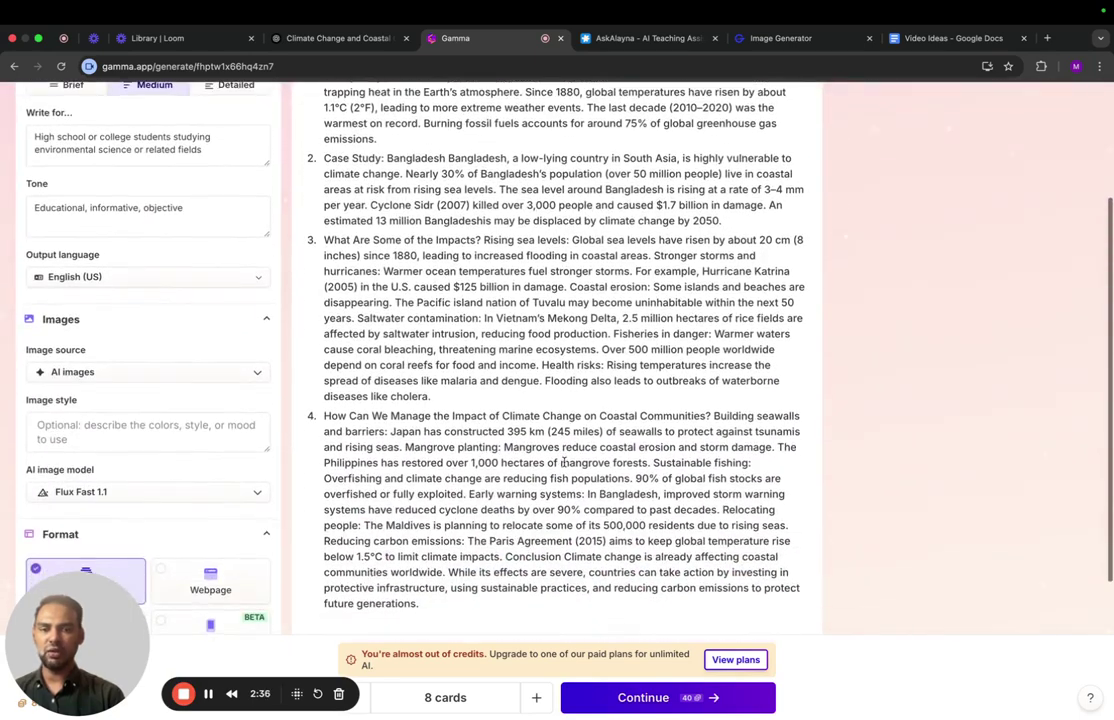
scroll(564, 462, "down", 2)
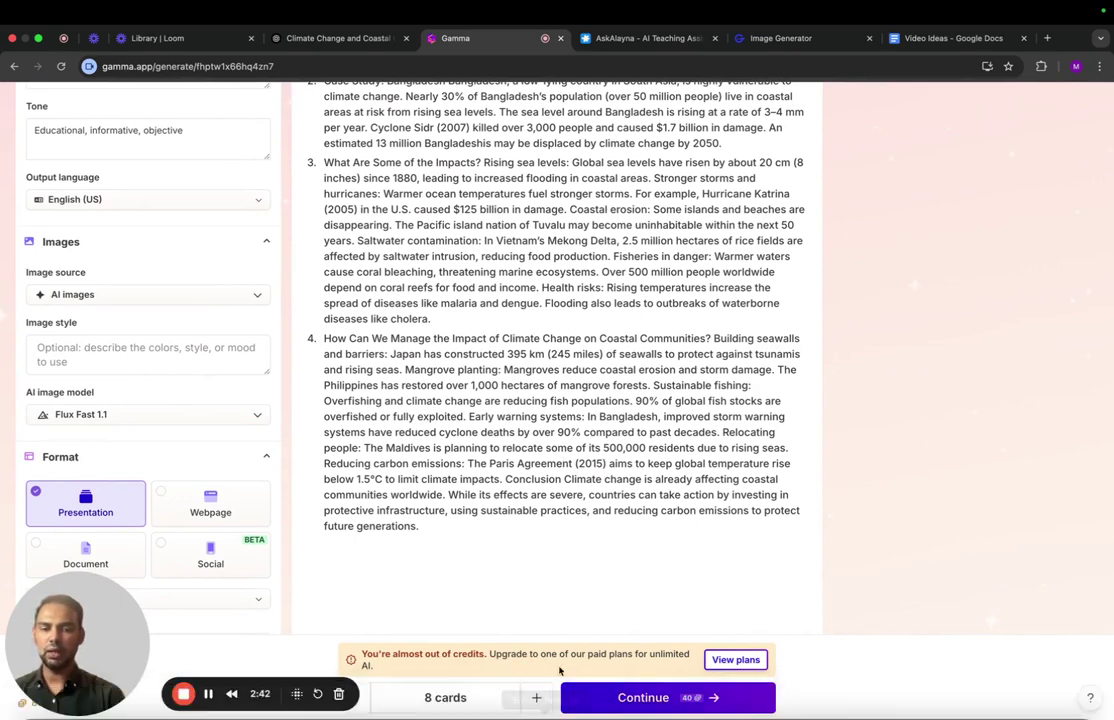
left_click(600, 703)
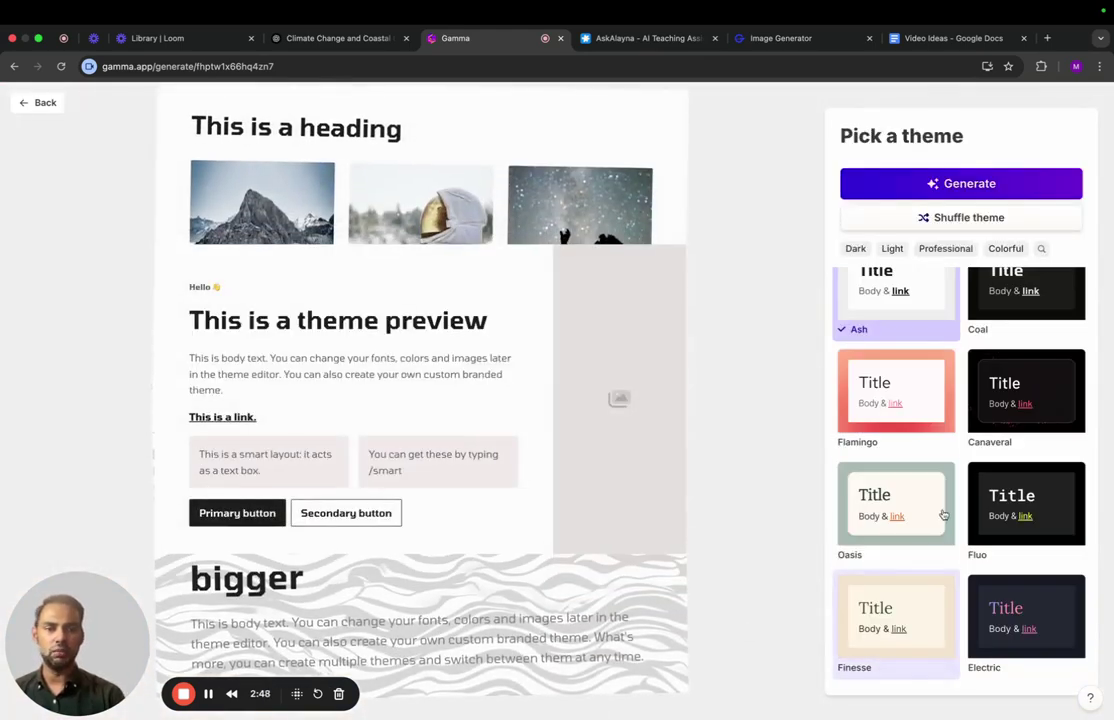
- Apply the dark-green Lux theme to the lesson deck
scroll(932, 497, "up", 3)
scroll(932, 497, "up", 6)
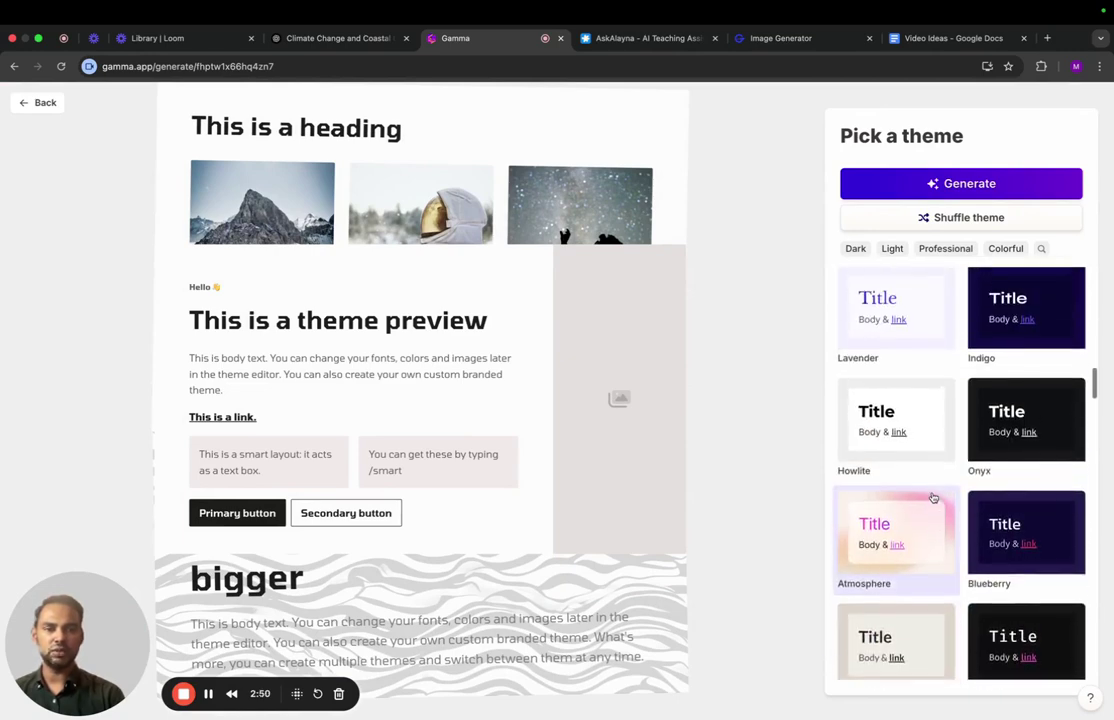
scroll(932, 497, "up", 4)
scroll(932, 497, "up", 1)
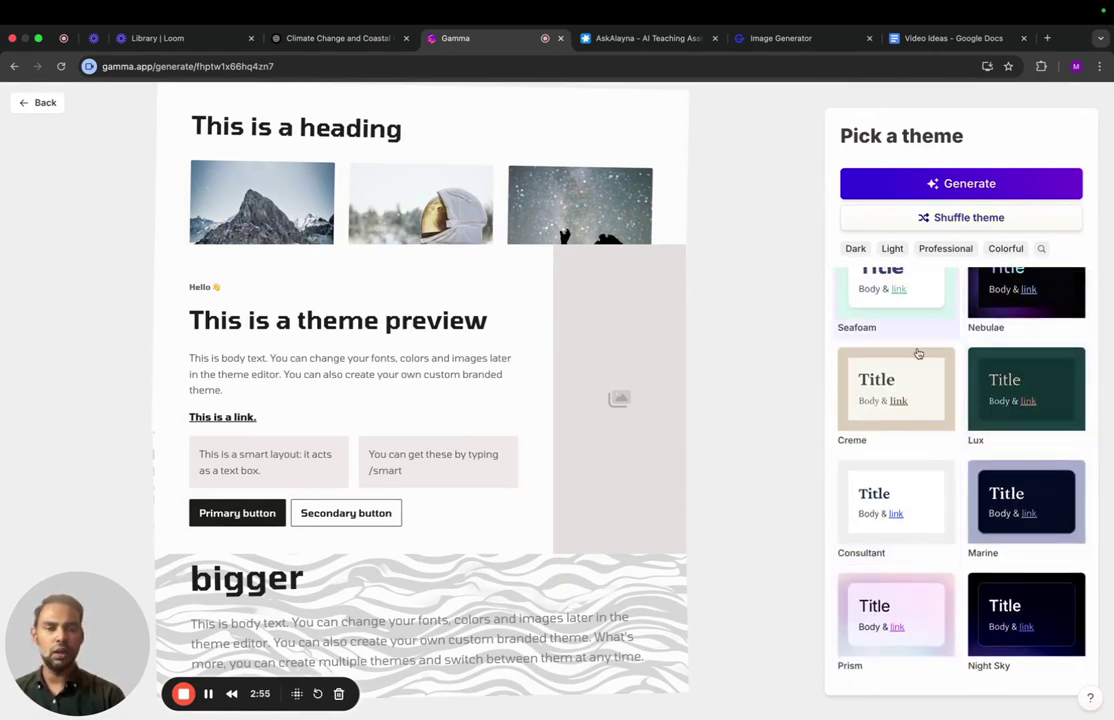
scroll(945, 465, "up", 1)
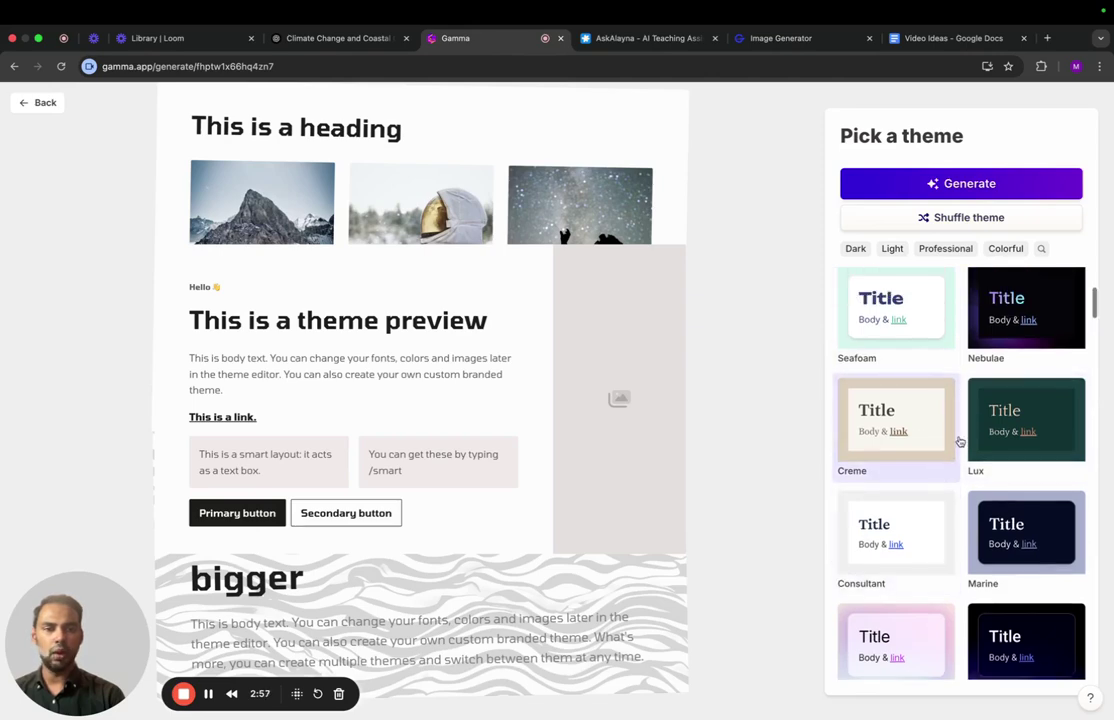
left_click(987, 390)
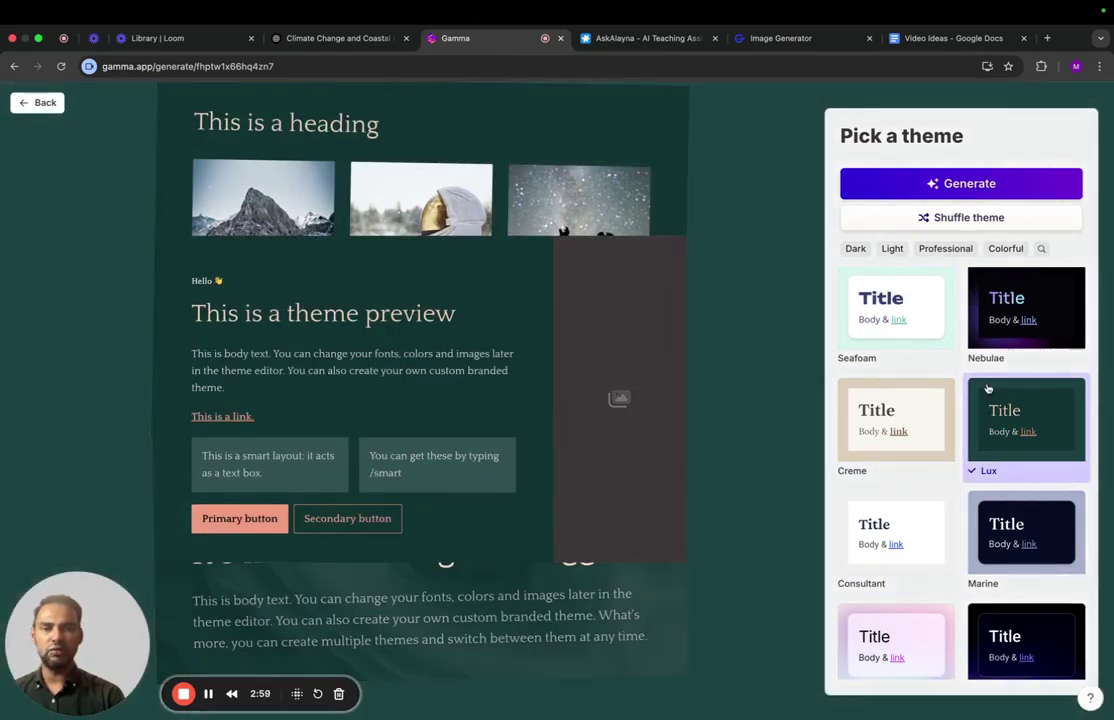
left_click(961, 186)
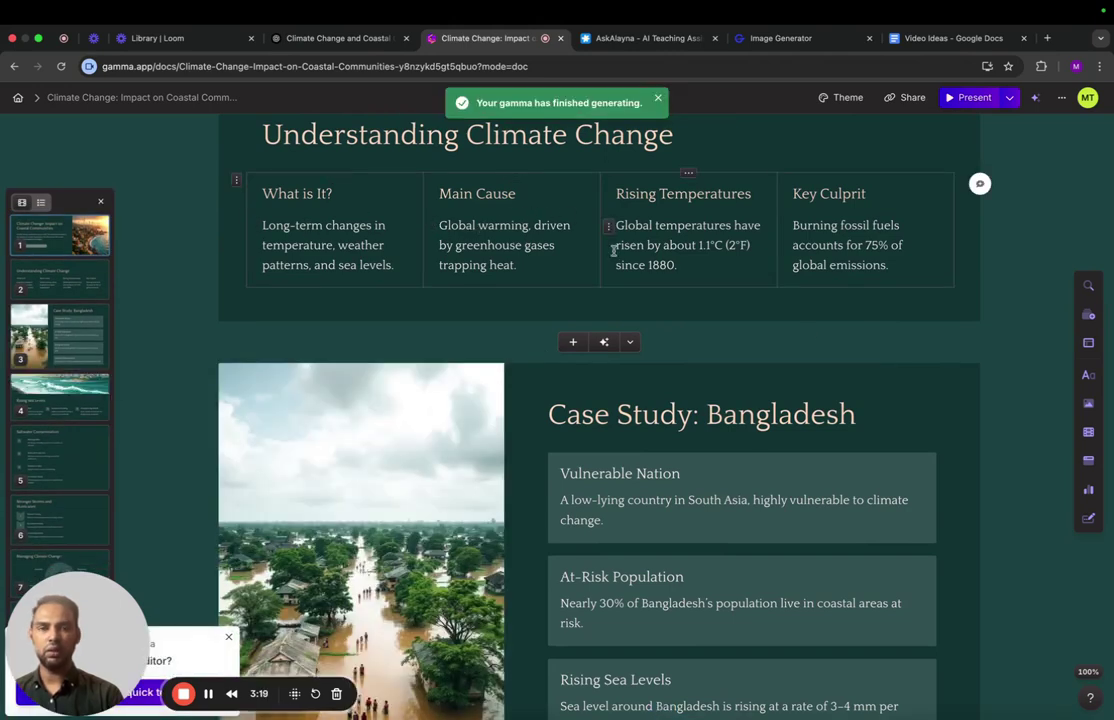
scroll(729, 281, "down", 3)
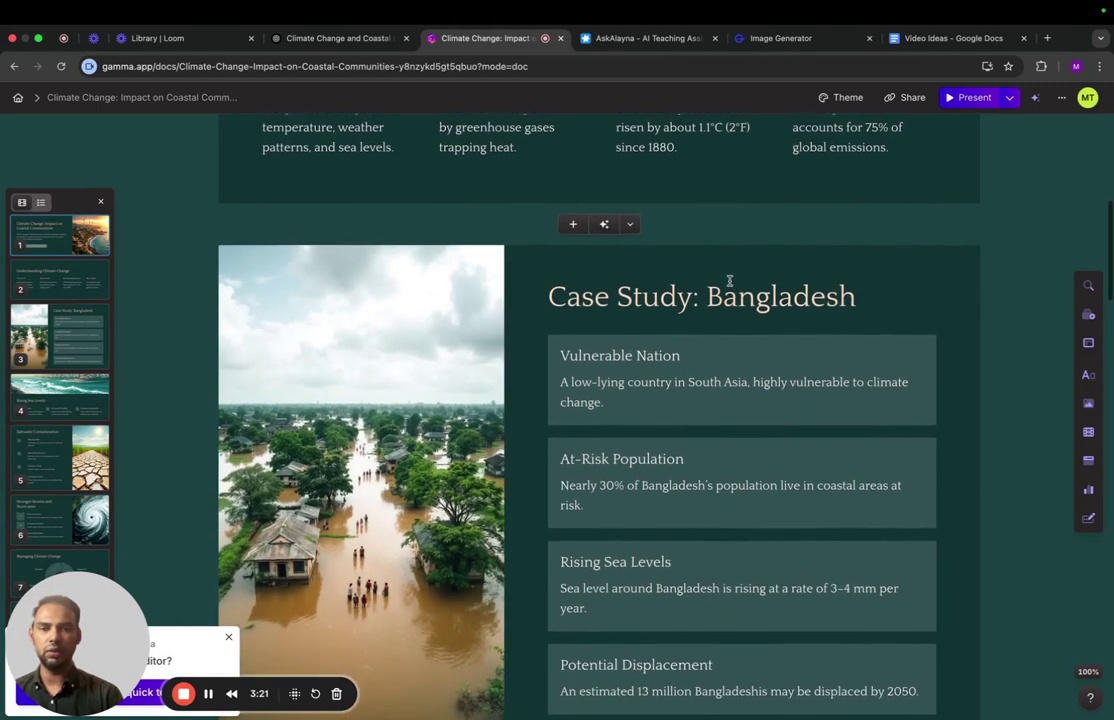
scroll(729, 281, "down", 2)
scroll(729, 281, "down", 5)
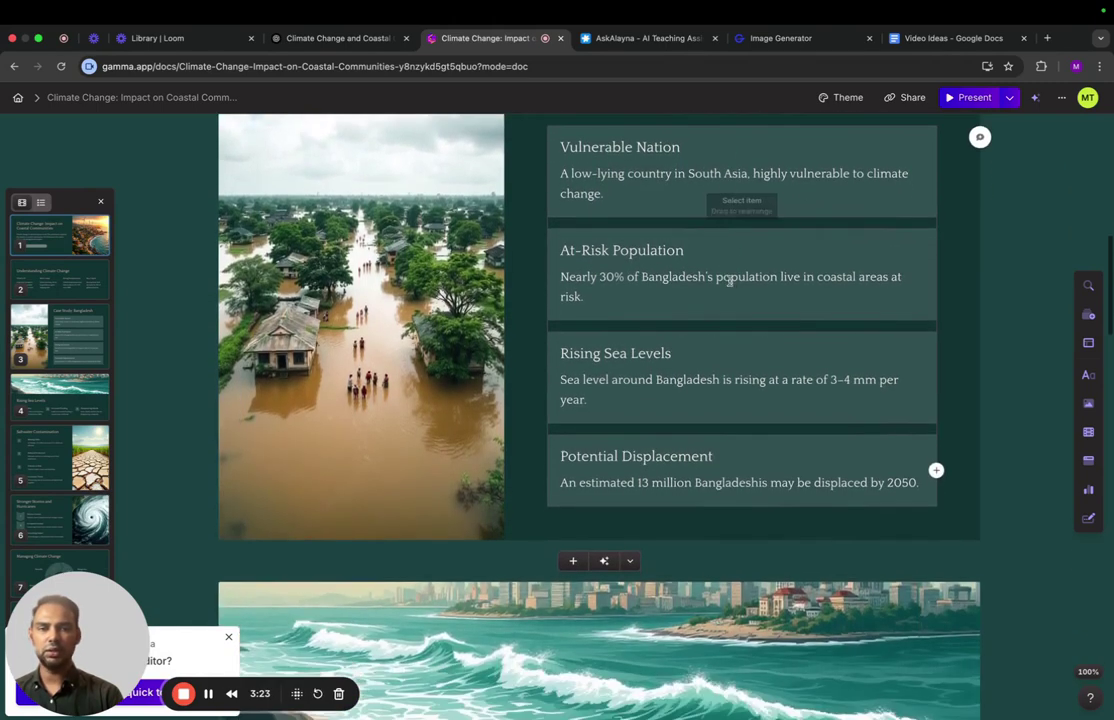
scroll(730, 283, "down", 2)
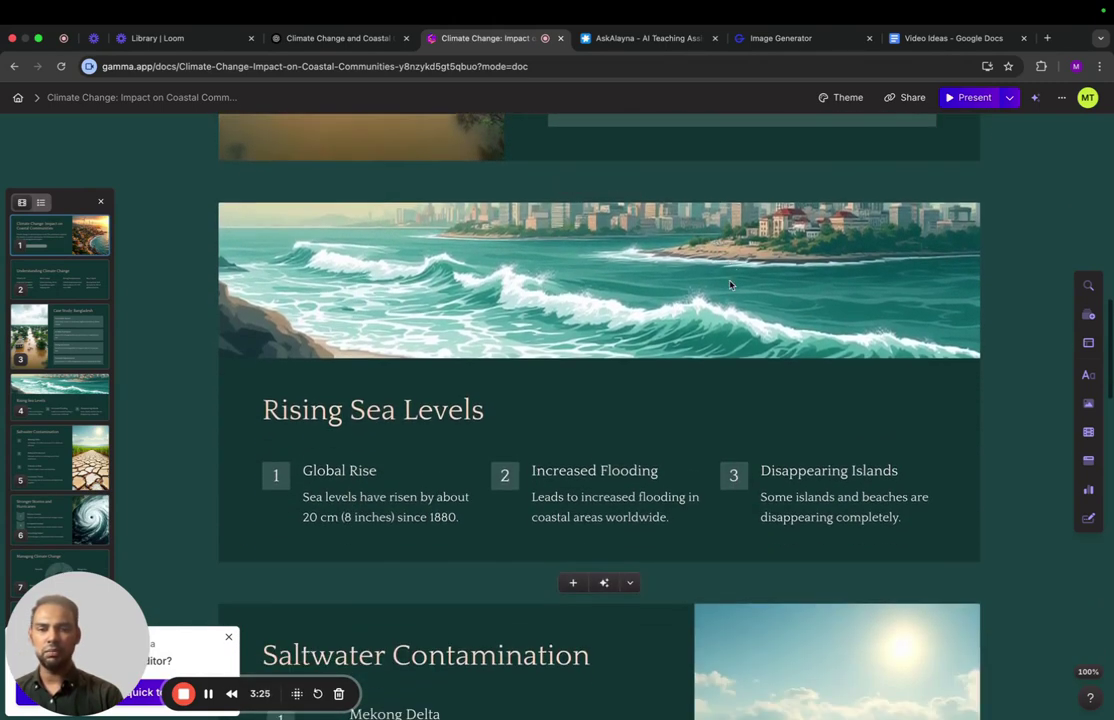
scroll(730, 284, "down", 7)
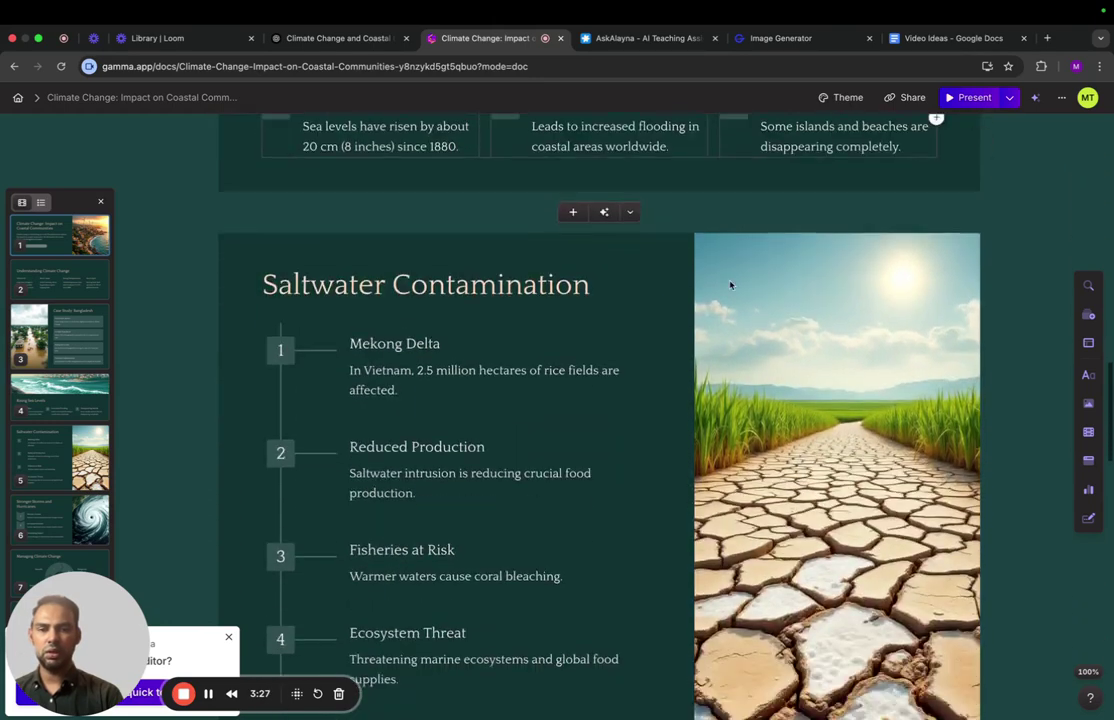
scroll(730, 285, "down", 8)
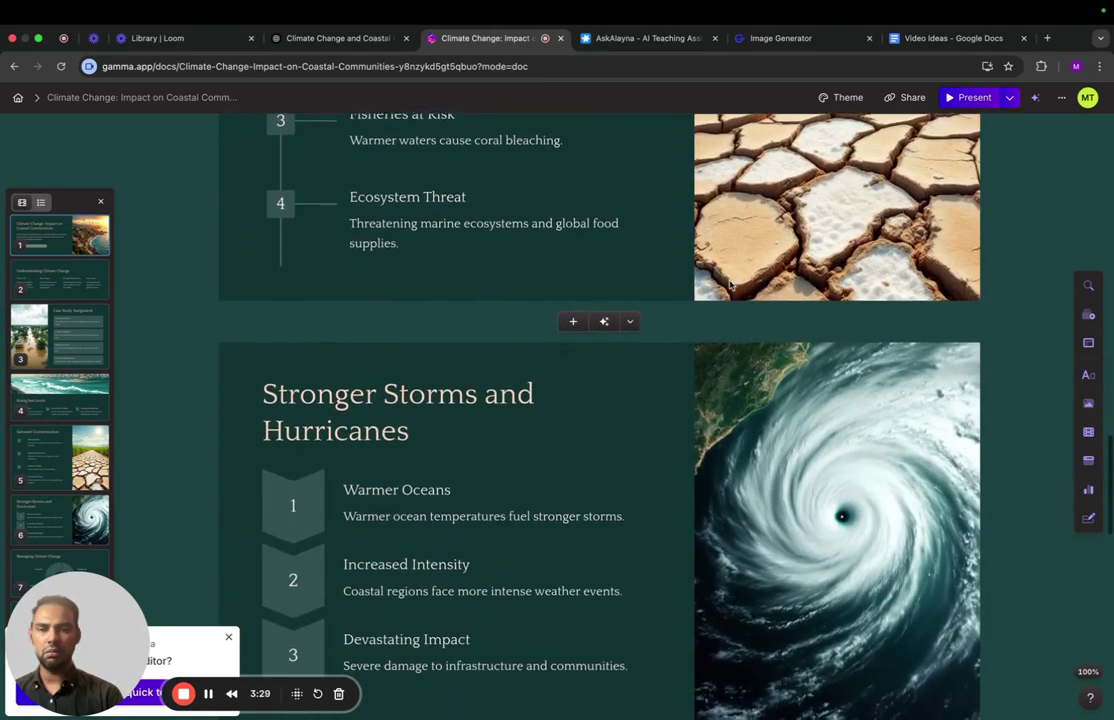
scroll(730, 285, "down", 4)
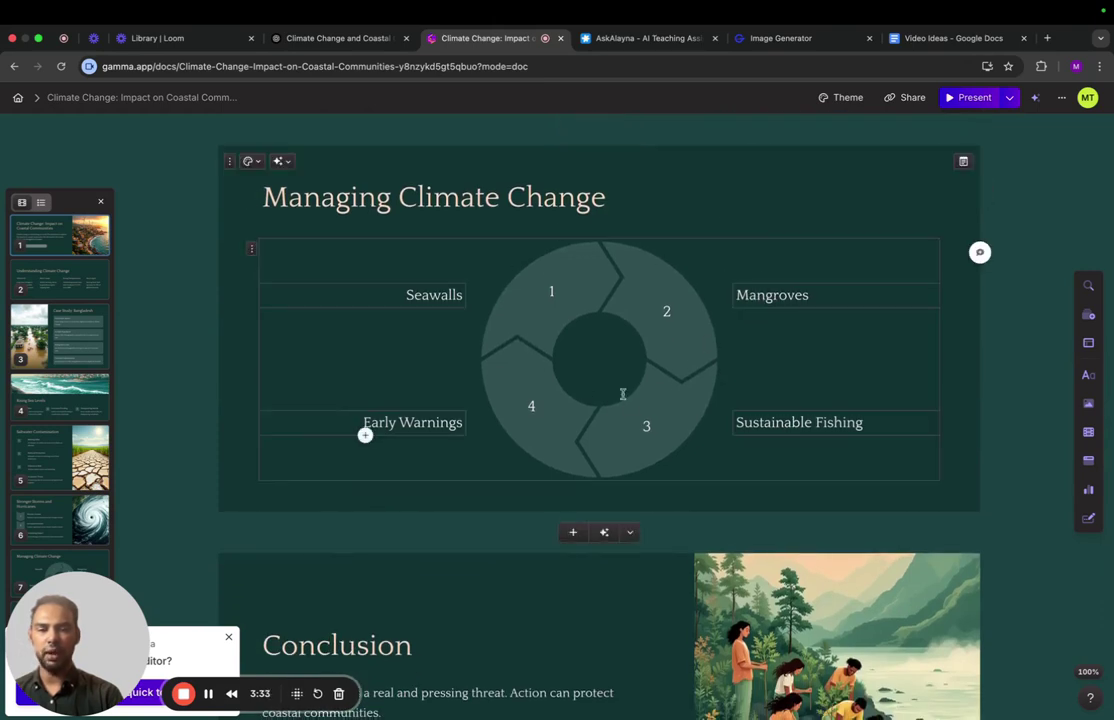
scroll(622, 394, "down", 5)
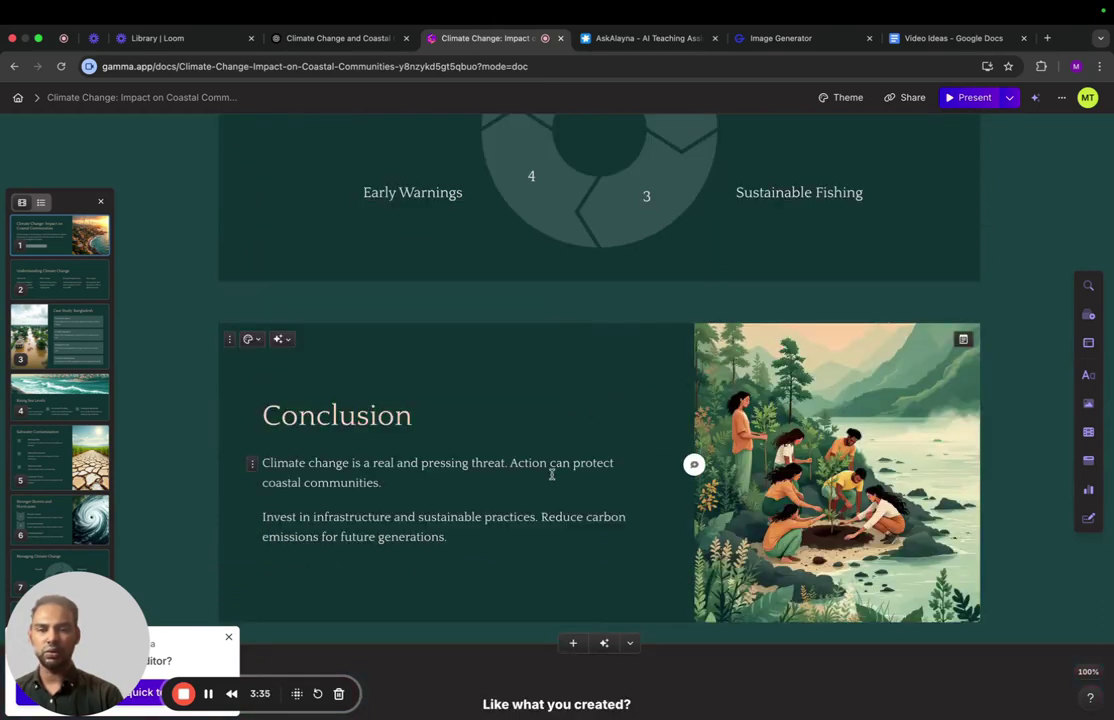
scroll(551, 474, "up", 10)
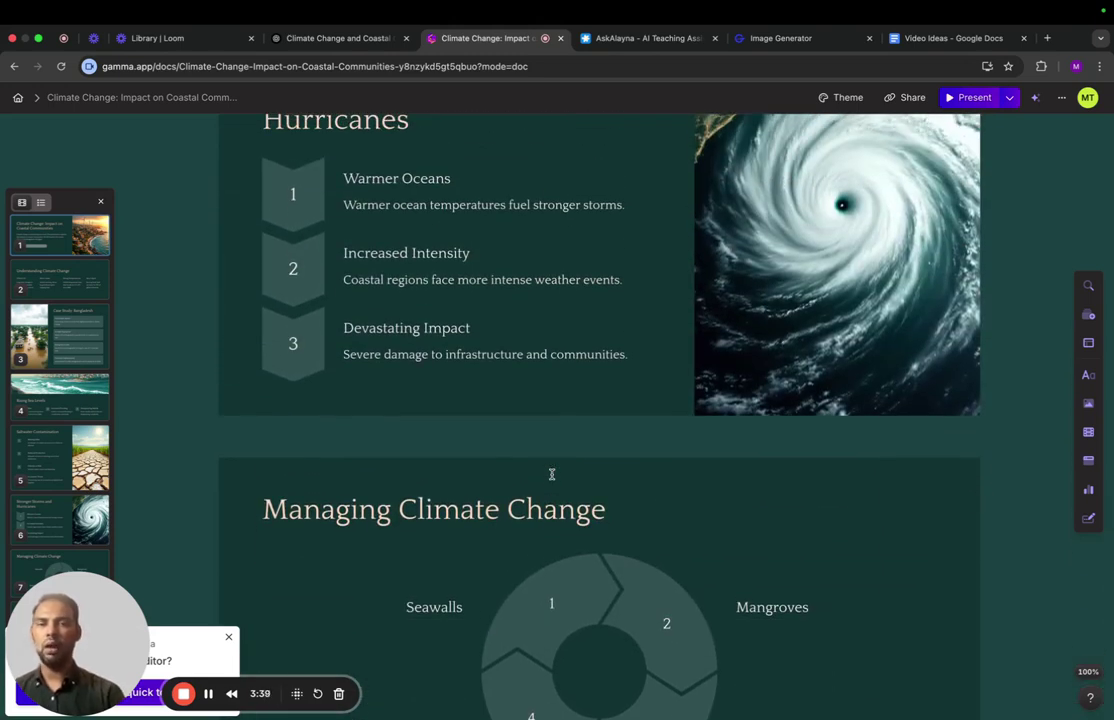
scroll(551, 474, "up", 2)
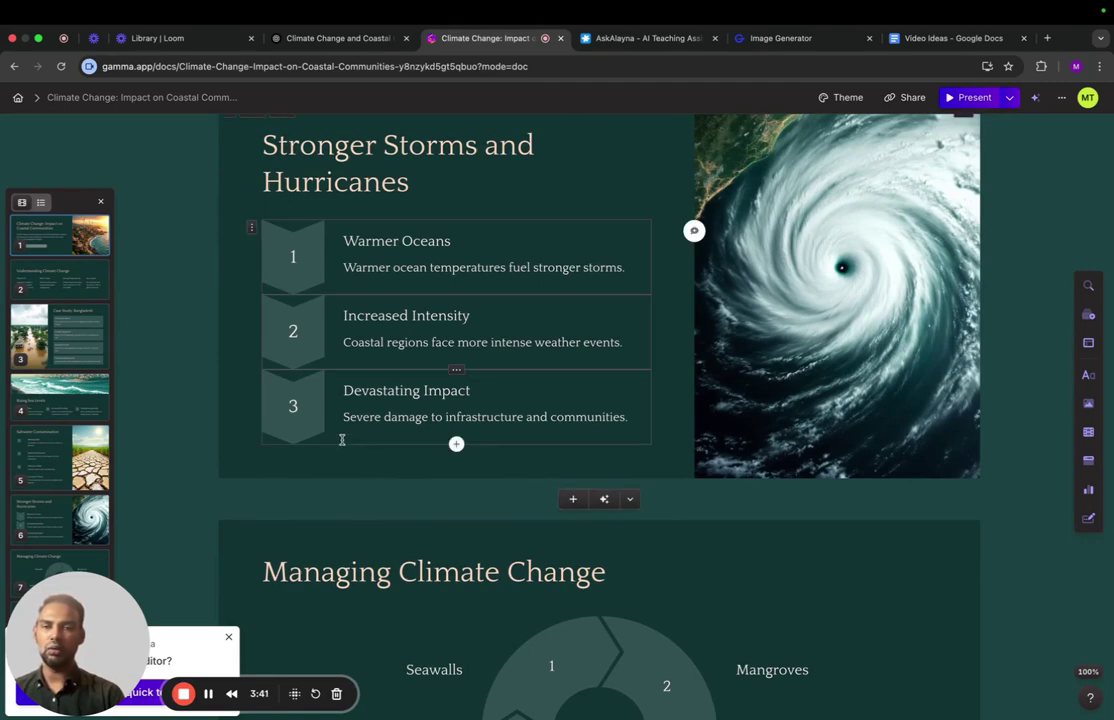
scroll(404, 259, "up", 5)
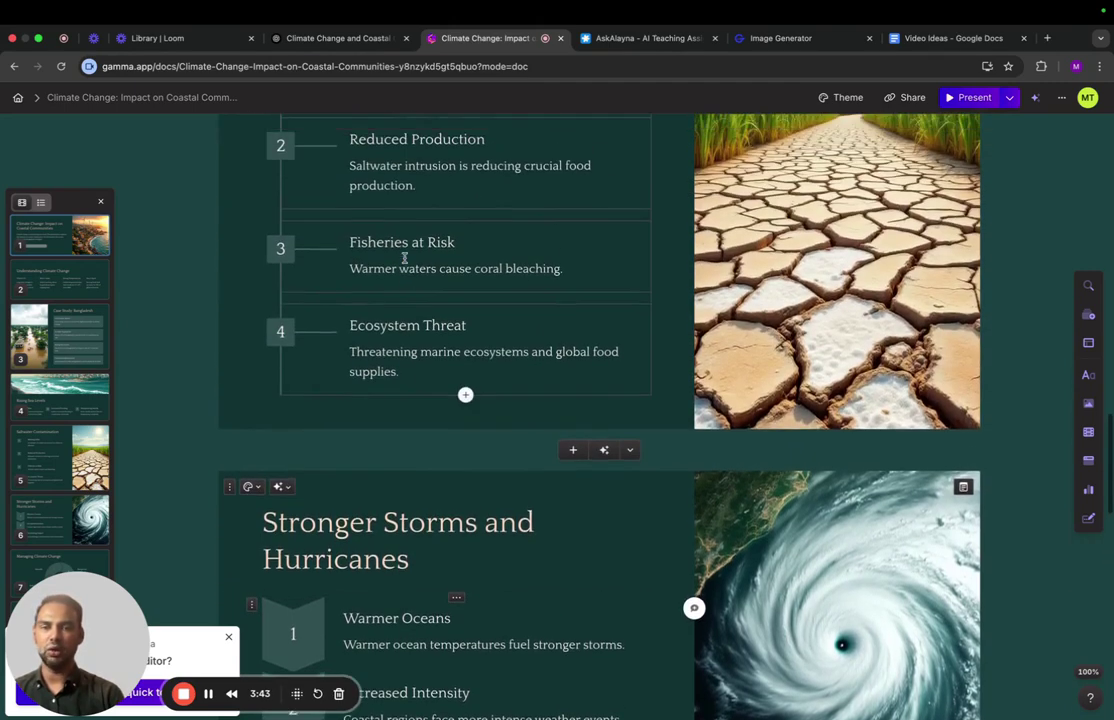
scroll(404, 259, "up", 2)
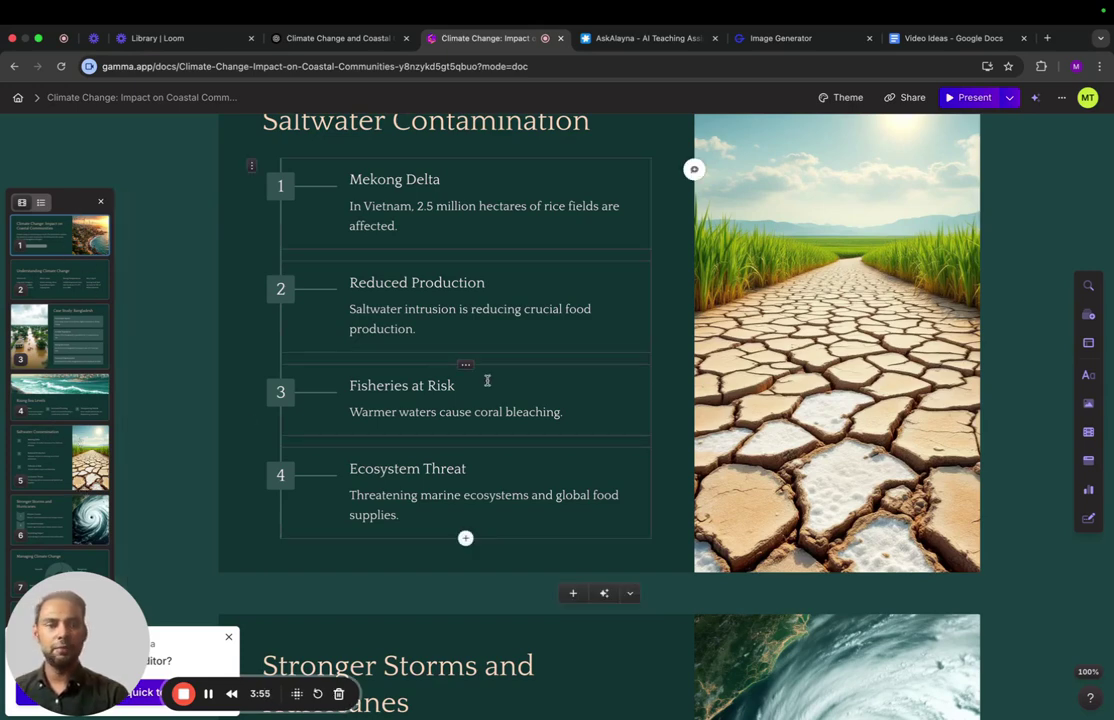
- Show the Present options: In this tab, Full screen and Presenter view
left_click(1010, 98)
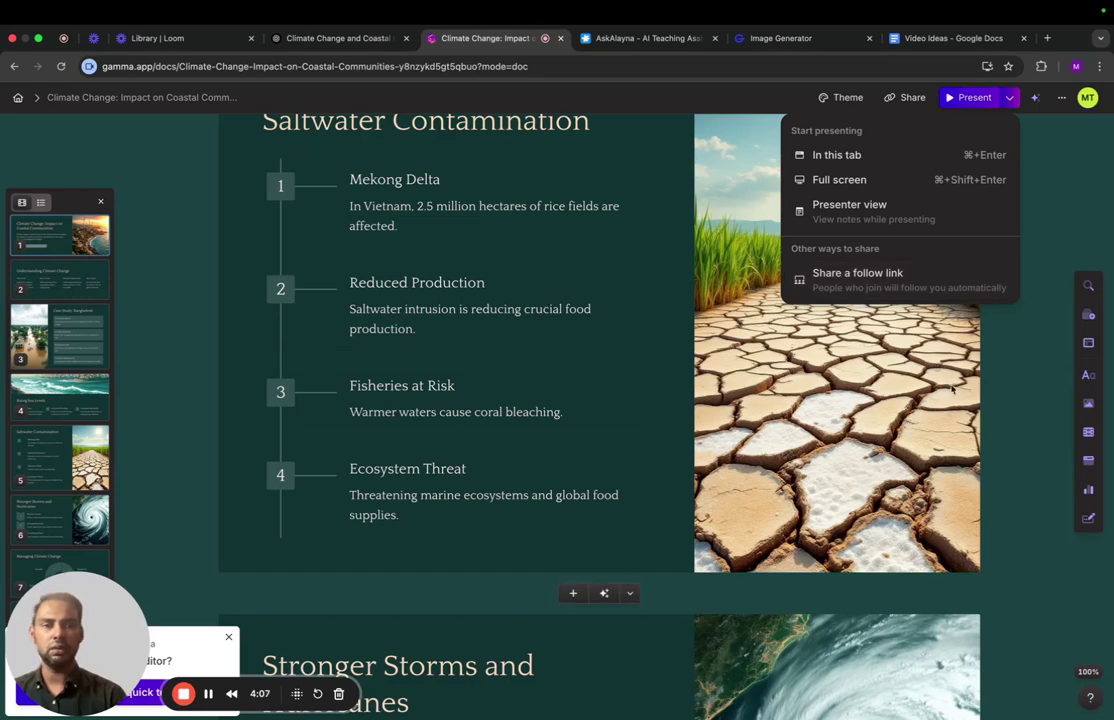
scroll(649, 343, "up", 5)
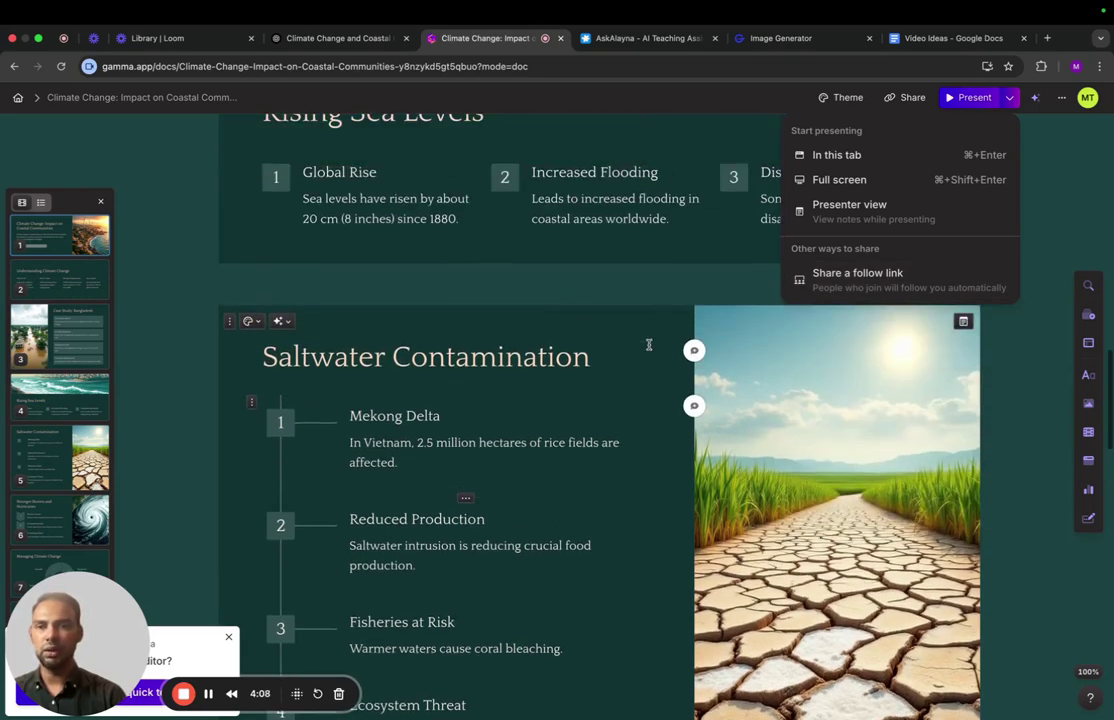
- On the Saltwater Contamination card, try medium width and top alignment, then restore large and centred
left_click(252, 322)
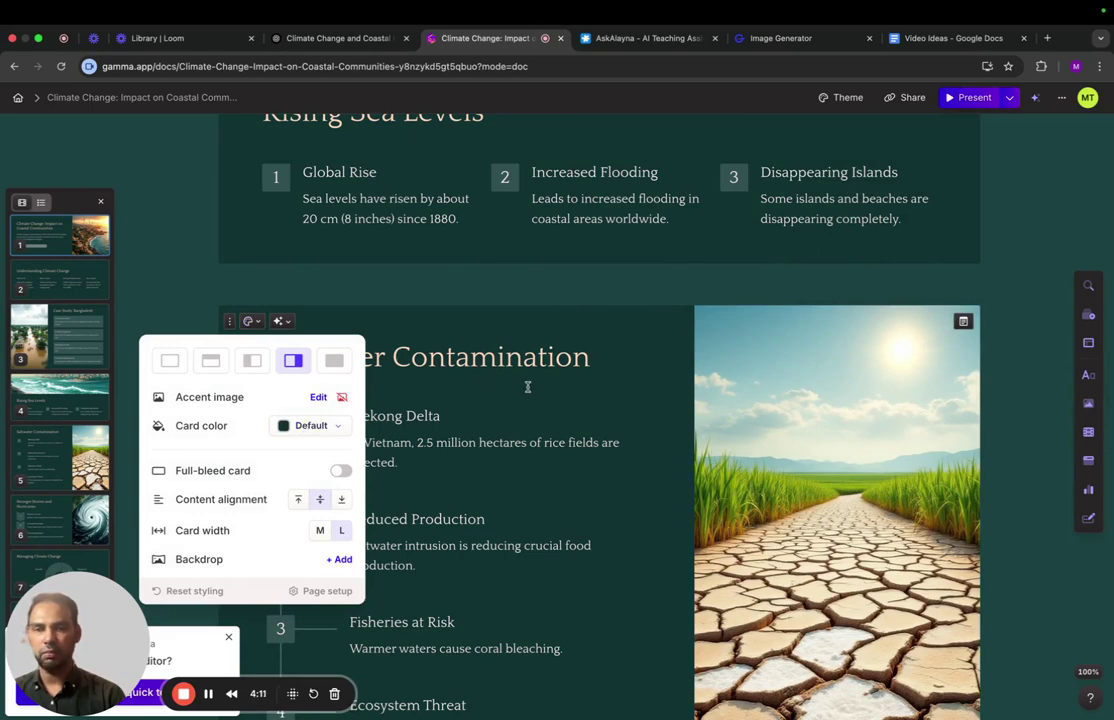
left_click(322, 536)
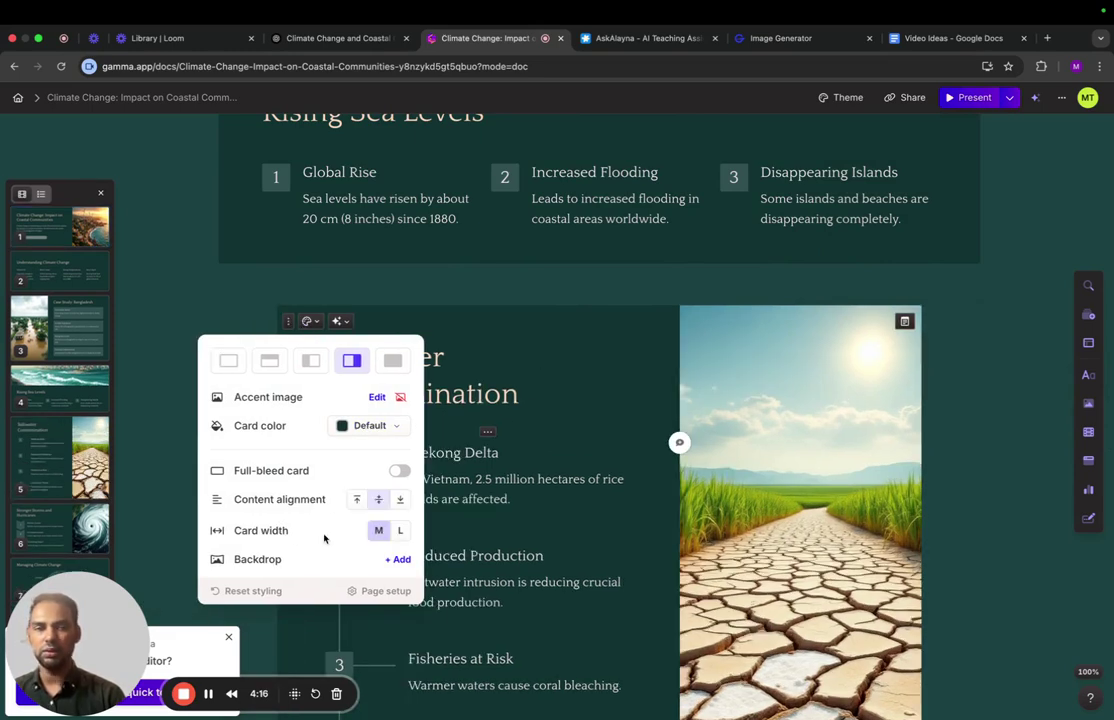
left_click(399, 531)
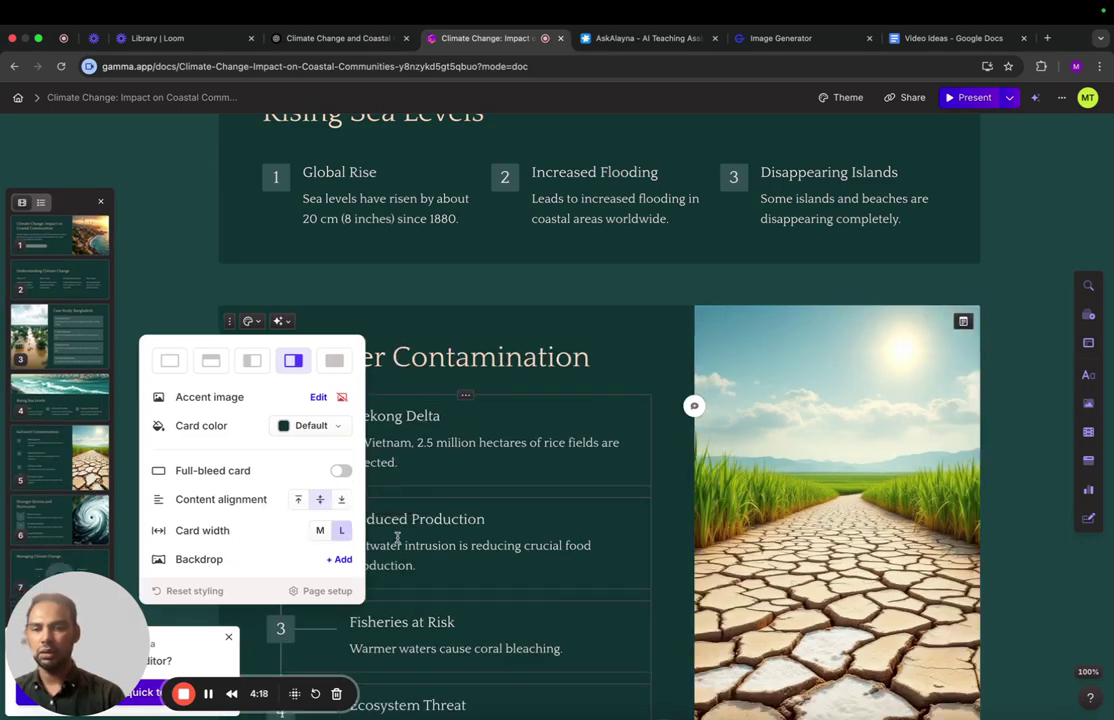
left_click(295, 505)
left_click(321, 505)
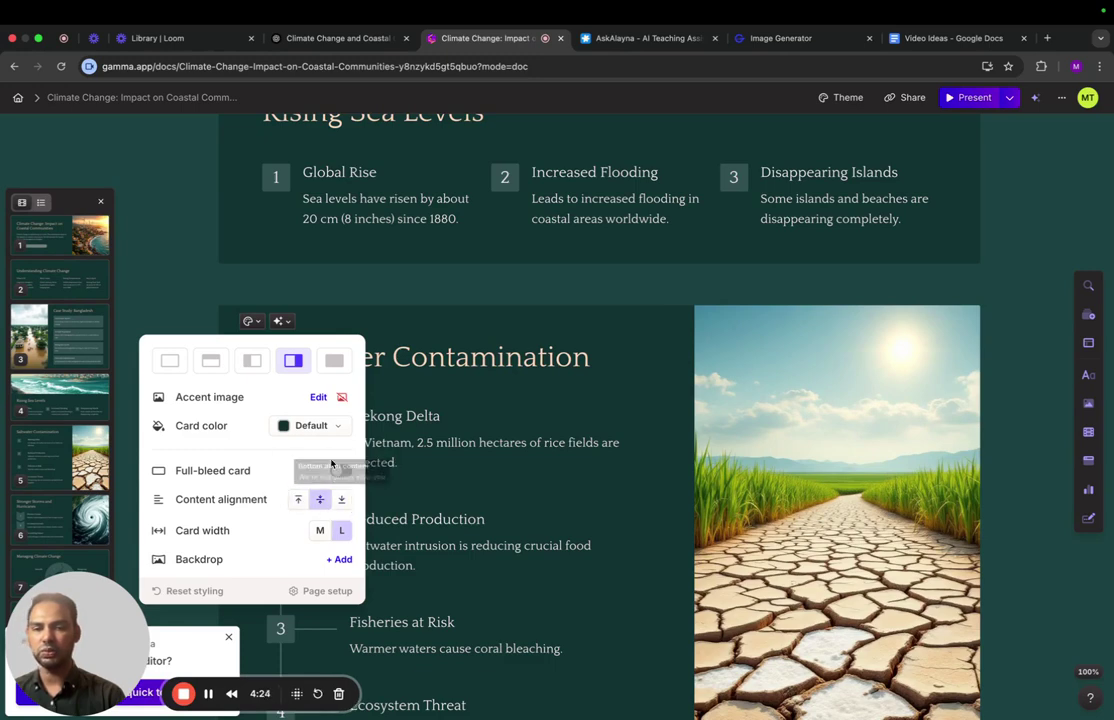
- Give the card a peach #FFD1A7 background, then go to the AskAlayna site
left_click(285, 427)
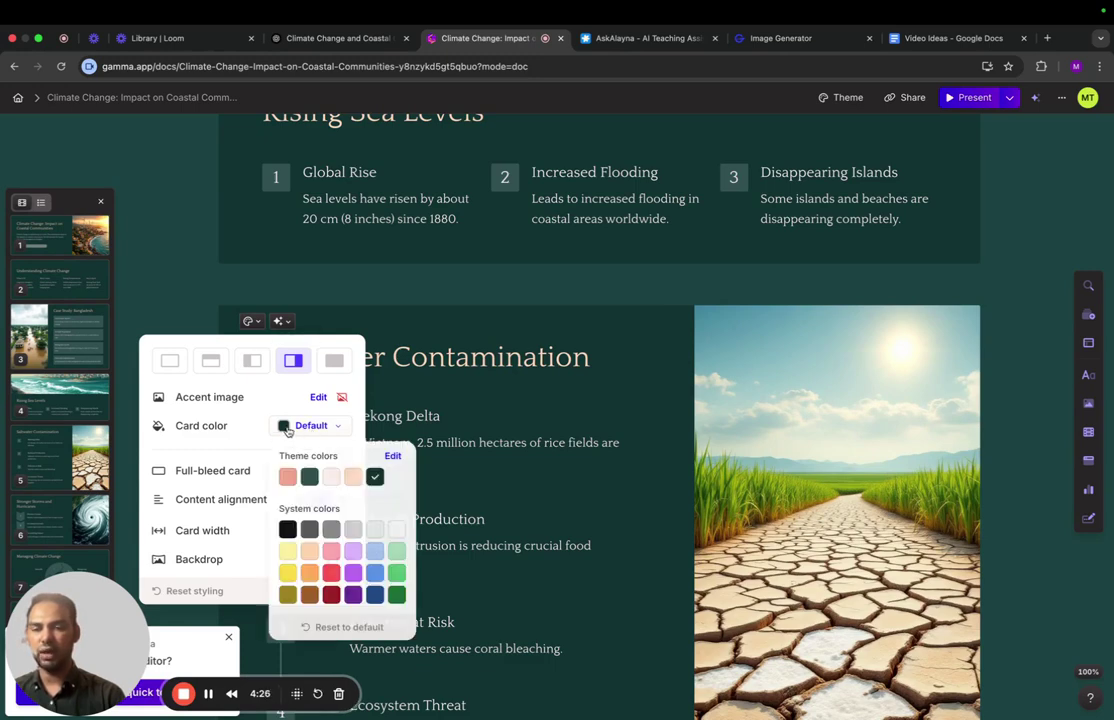
left_click(310, 553)
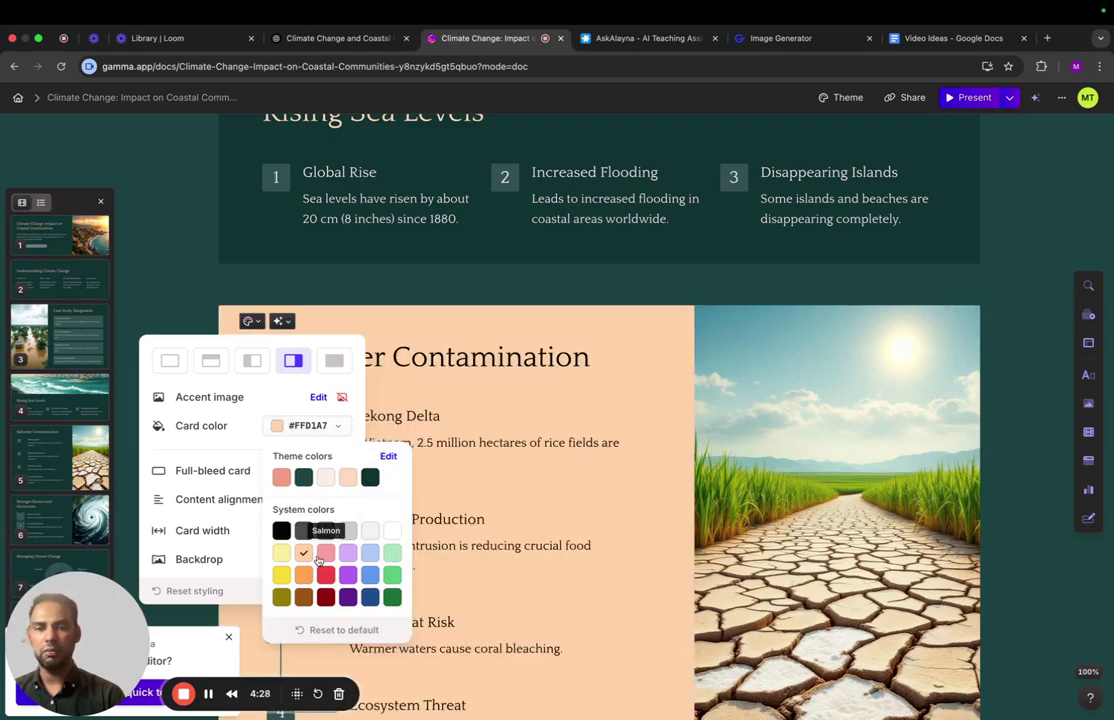
scroll(479, 252, "up", 3)
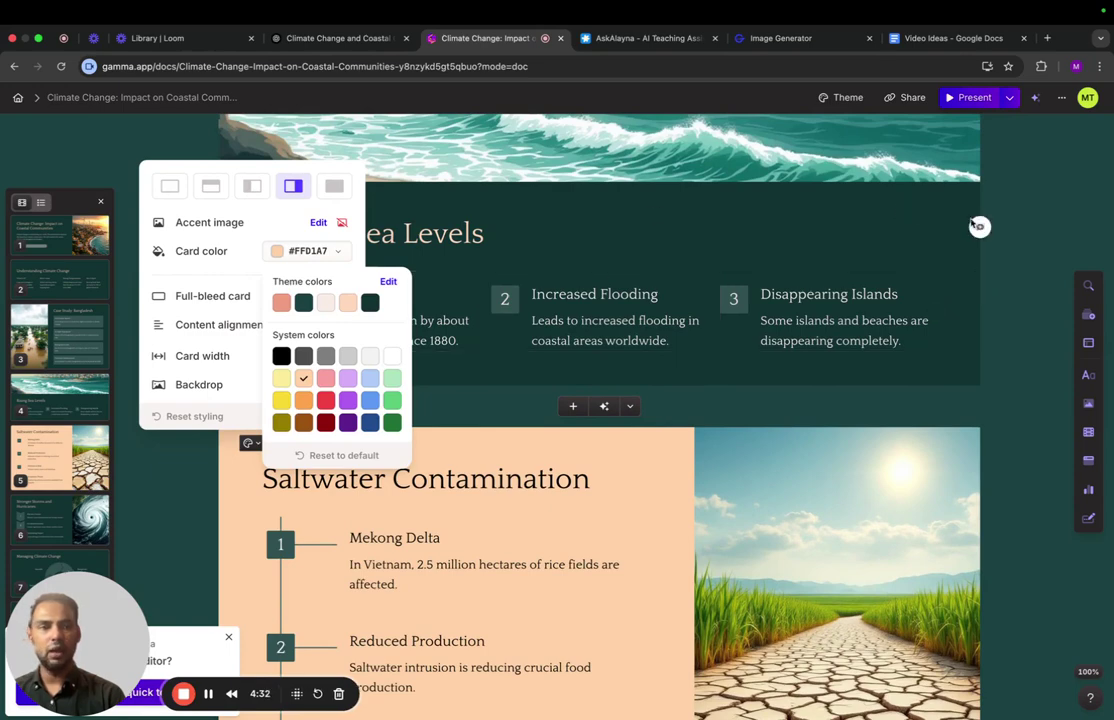
scroll(796, 258, "up", 2)
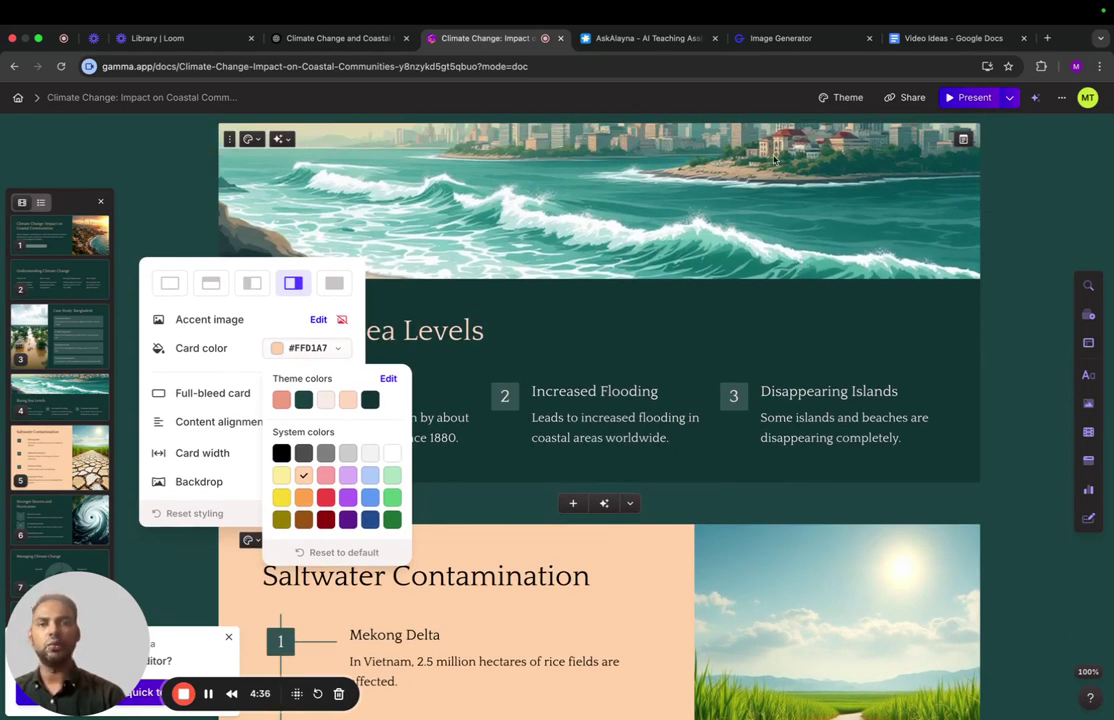
left_click(654, 40)
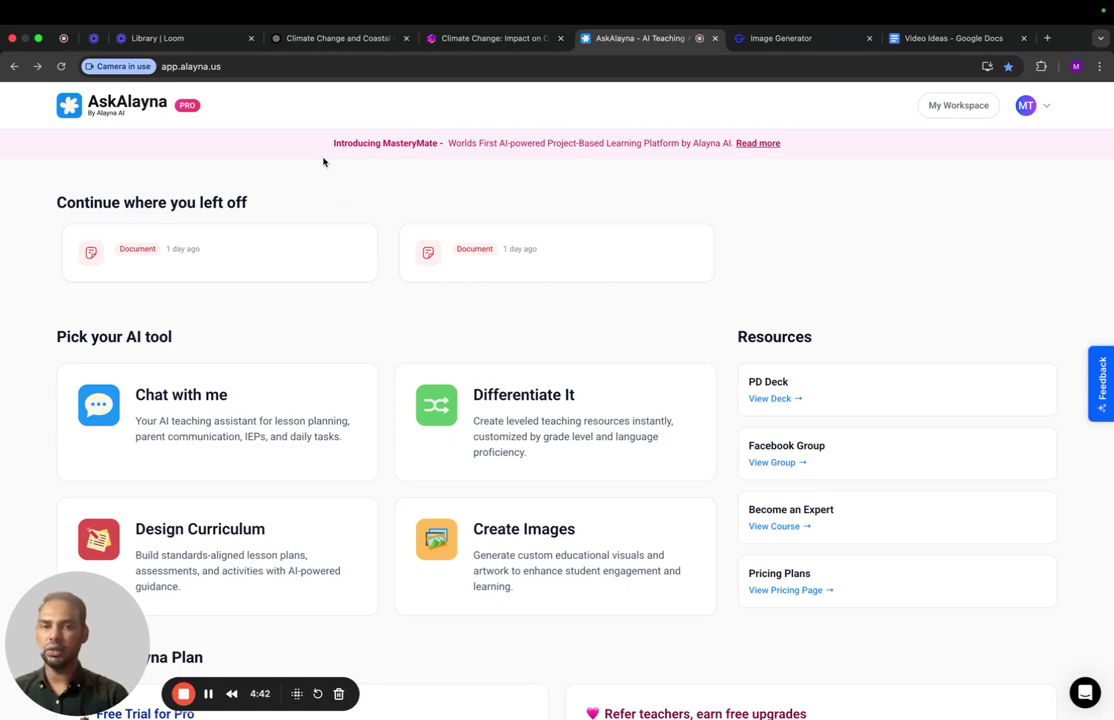
- Browse the AskAlayna dashboard's AI tools, then switch to GravityWrite's Image Generator
scroll(422, 440, "down", 2)
scroll(495, 463, "down", 2)
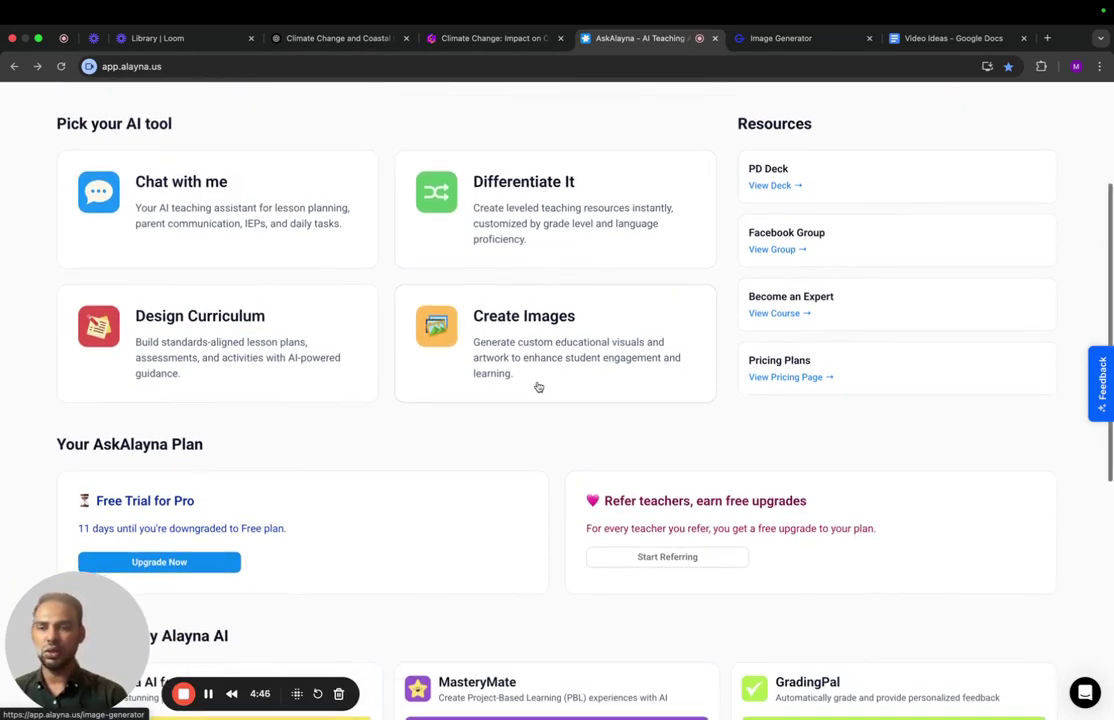
scroll(537, 388, "down", 5)
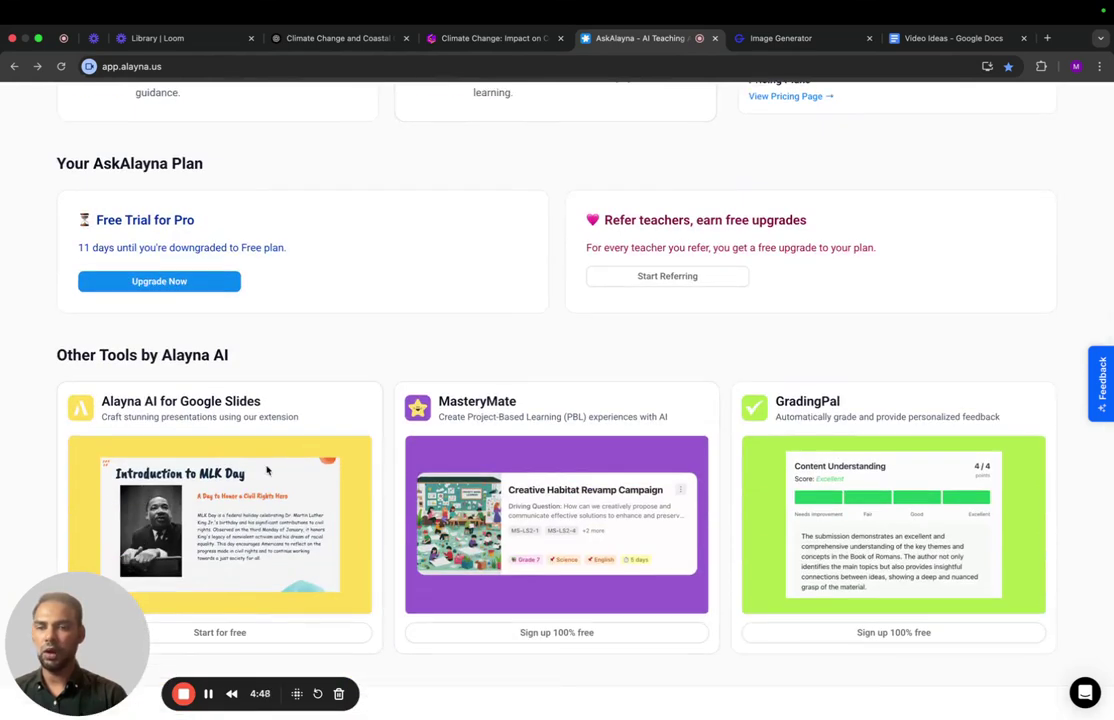
scroll(267, 470, "down", 4)
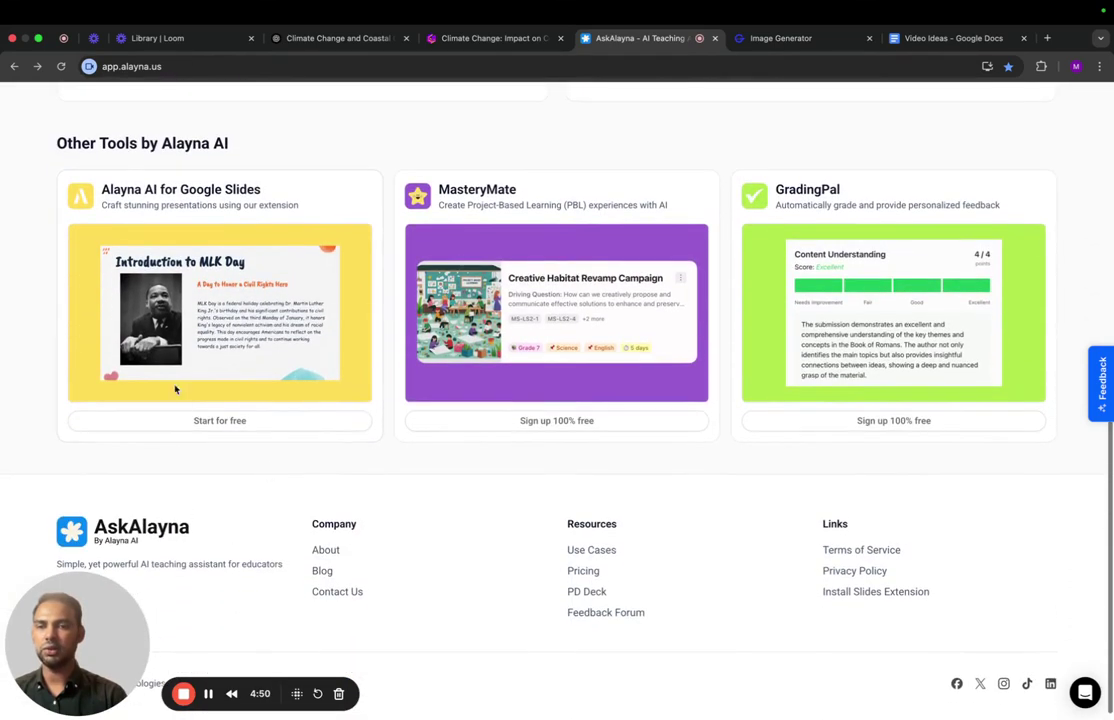
scroll(148, 300, "up", 7)
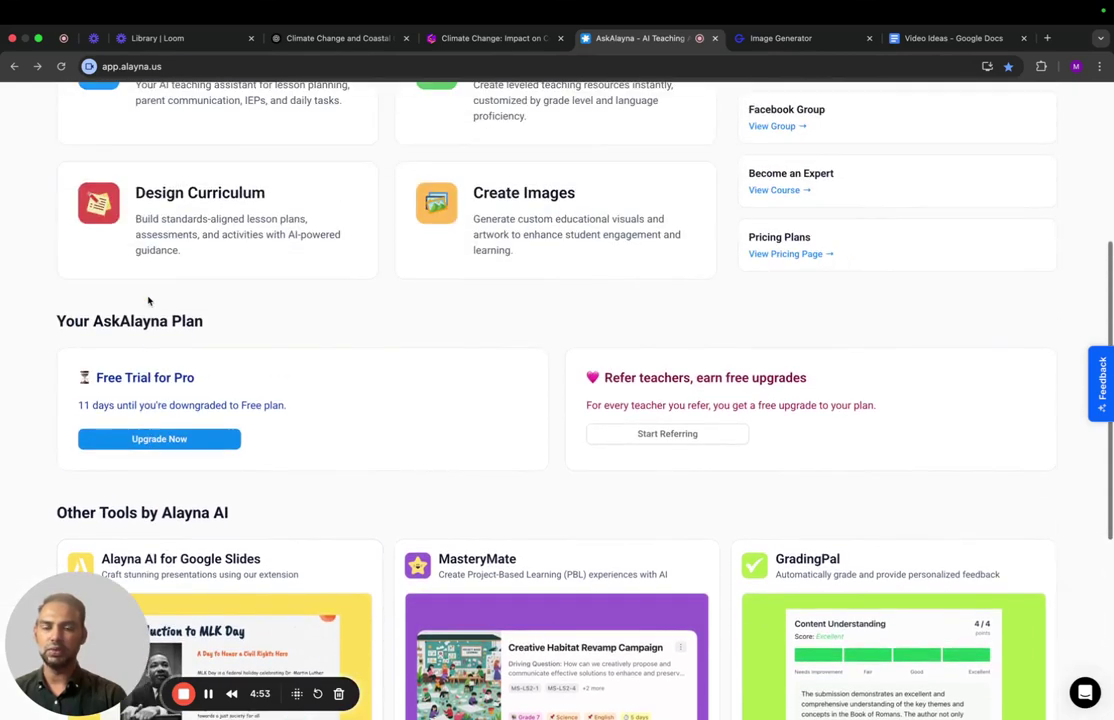
scroll(148, 300, "up", 6)
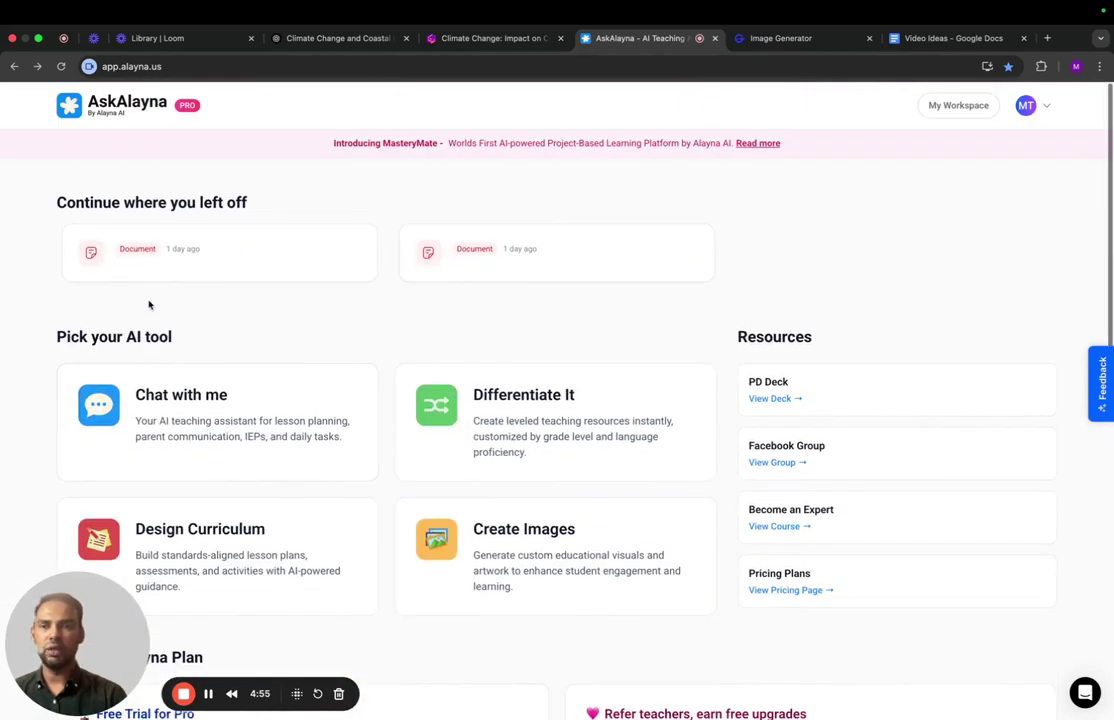
left_click(745, 38)
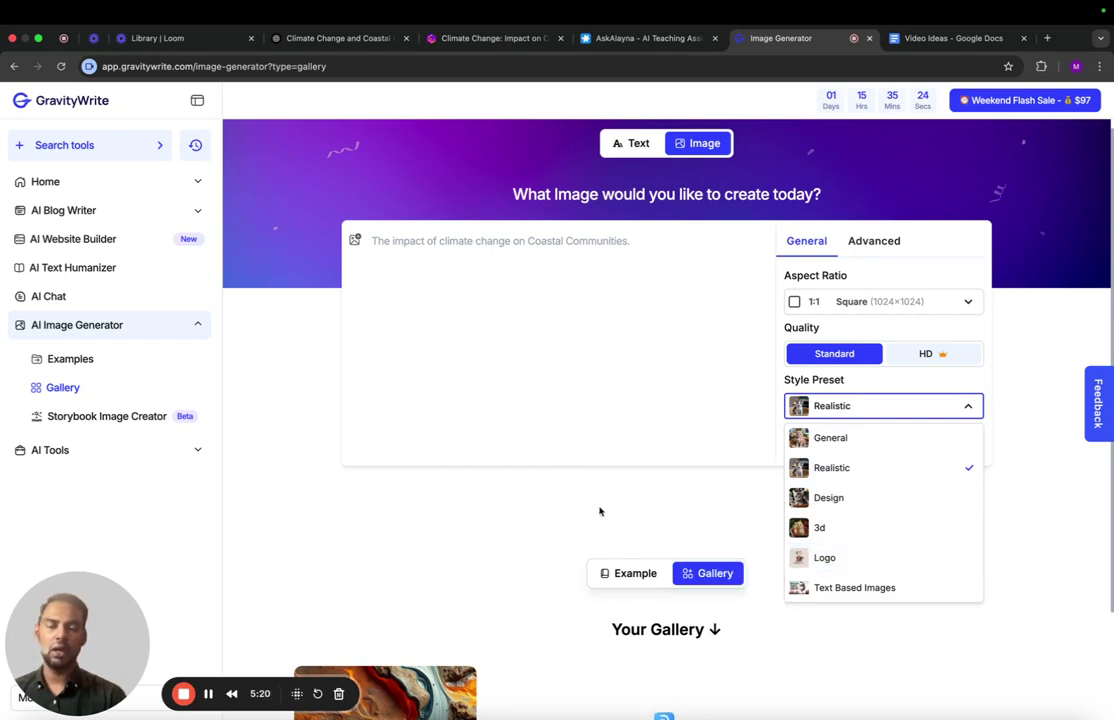
- Back in the Gamma deck, close card styling and scroll to the Bangladesh case study card
left_click(492, 40)
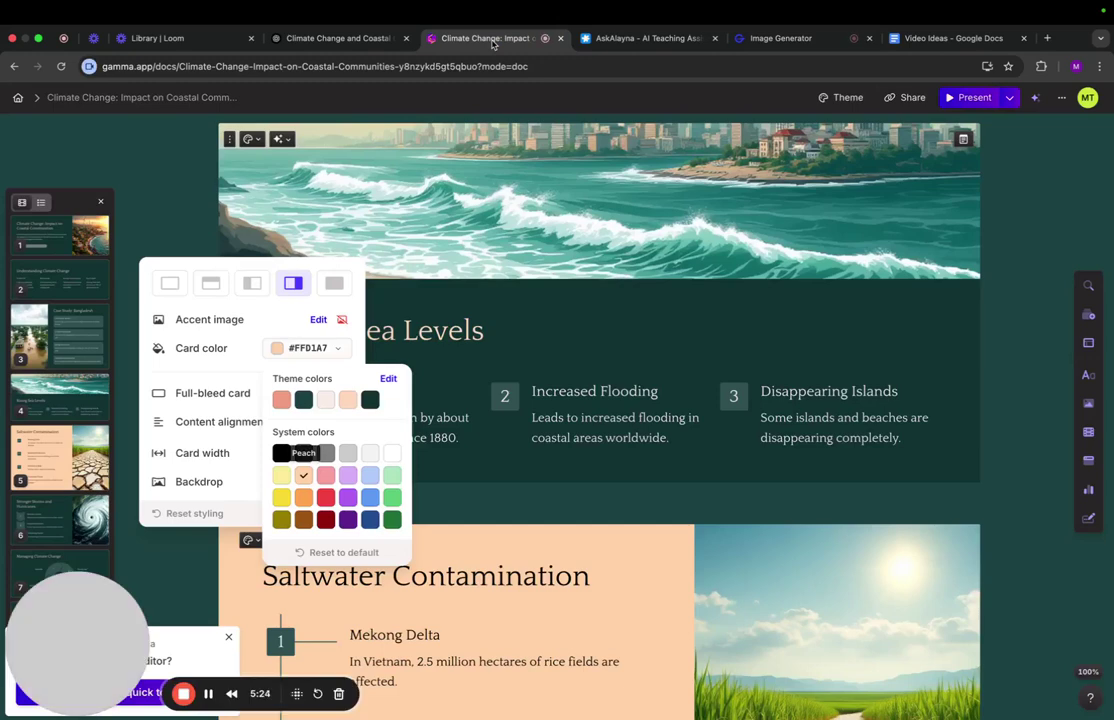
left_click(438, 291)
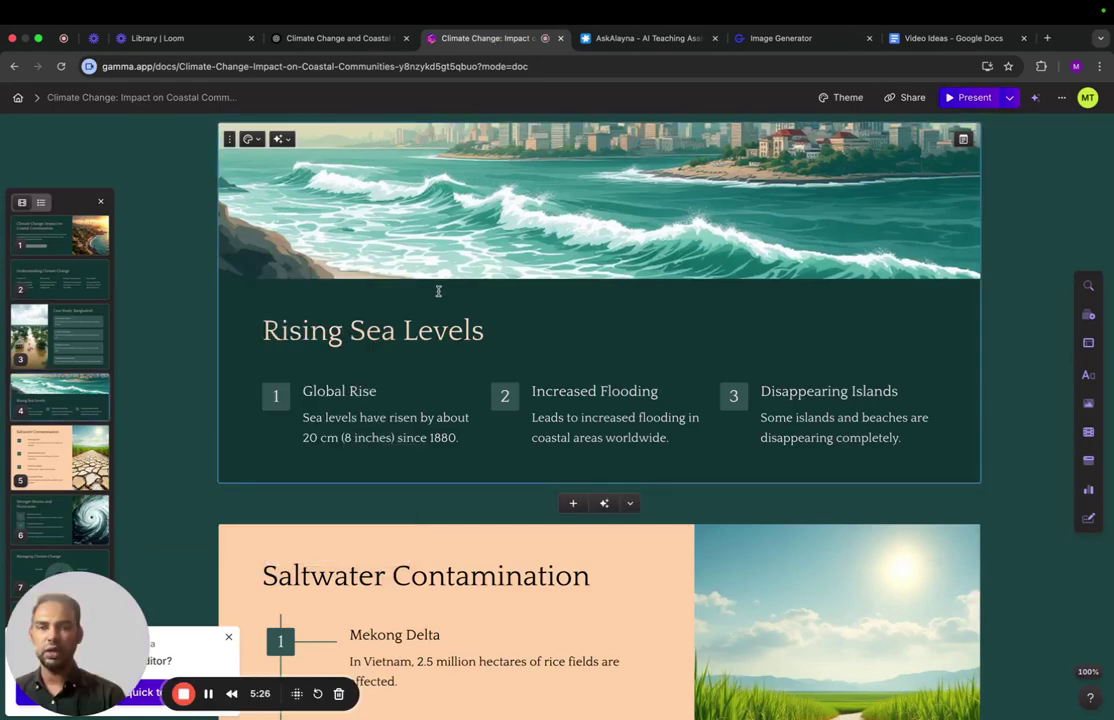
scroll(438, 293, "up", 5)
scroll(438, 293, "up", 4)
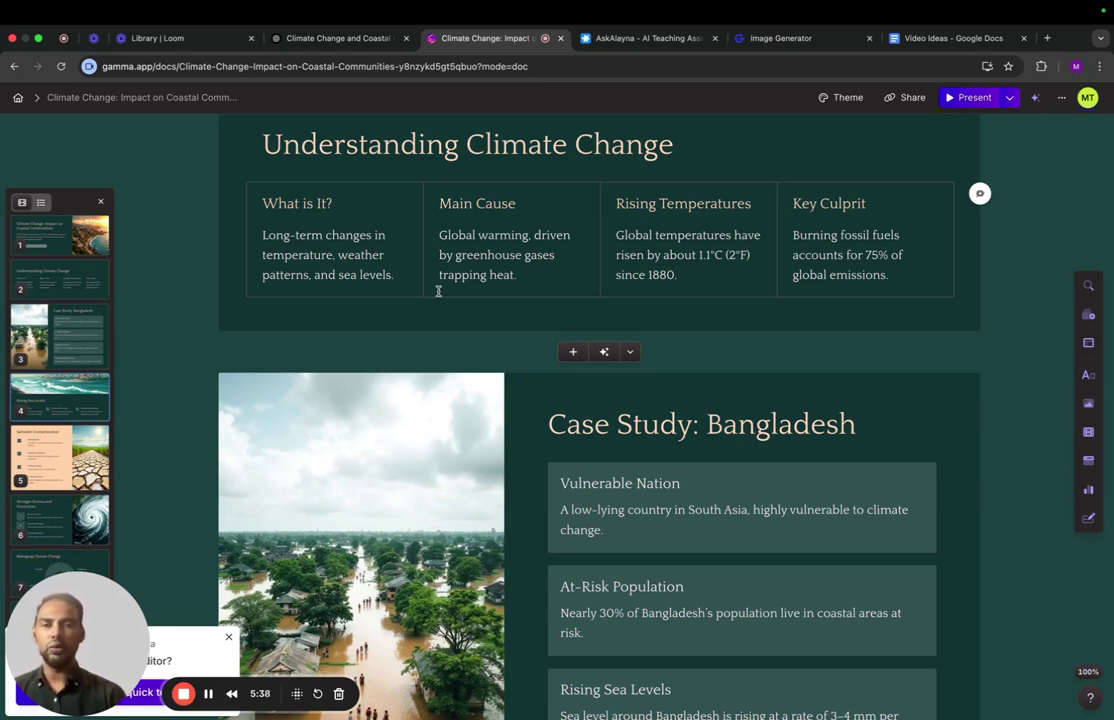
scroll(438, 291, "up", 5)
scroll(438, 293, "down", 6)
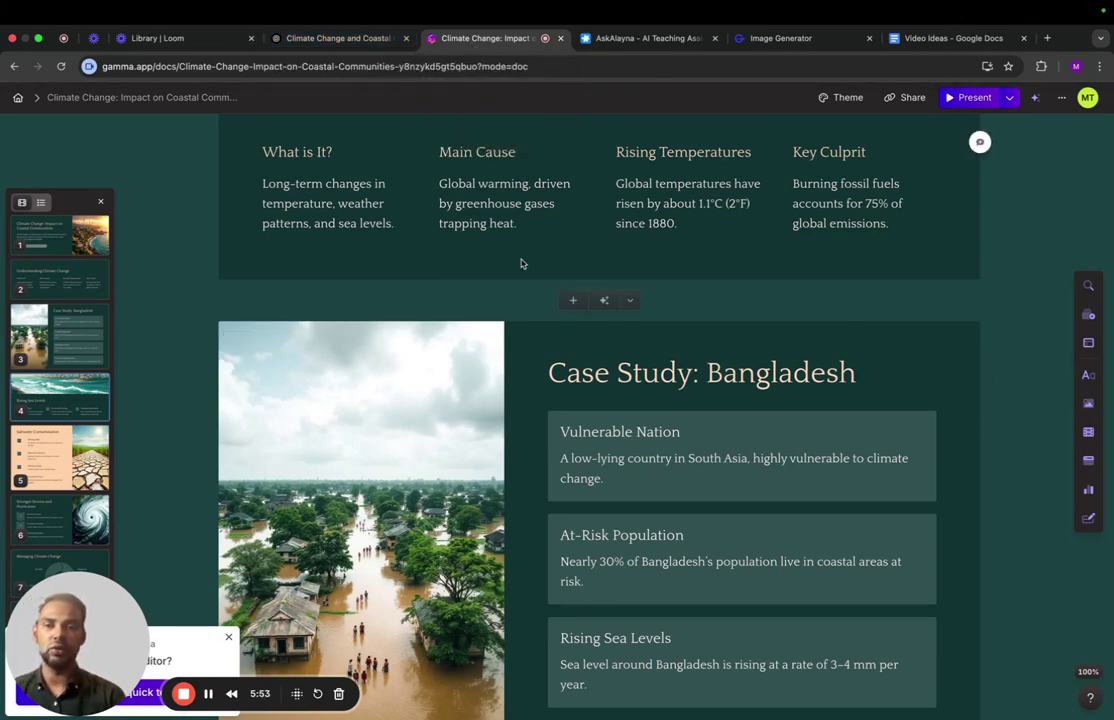
scroll(521, 263, "up", 15)
scroll(528, 250, "down", 15)
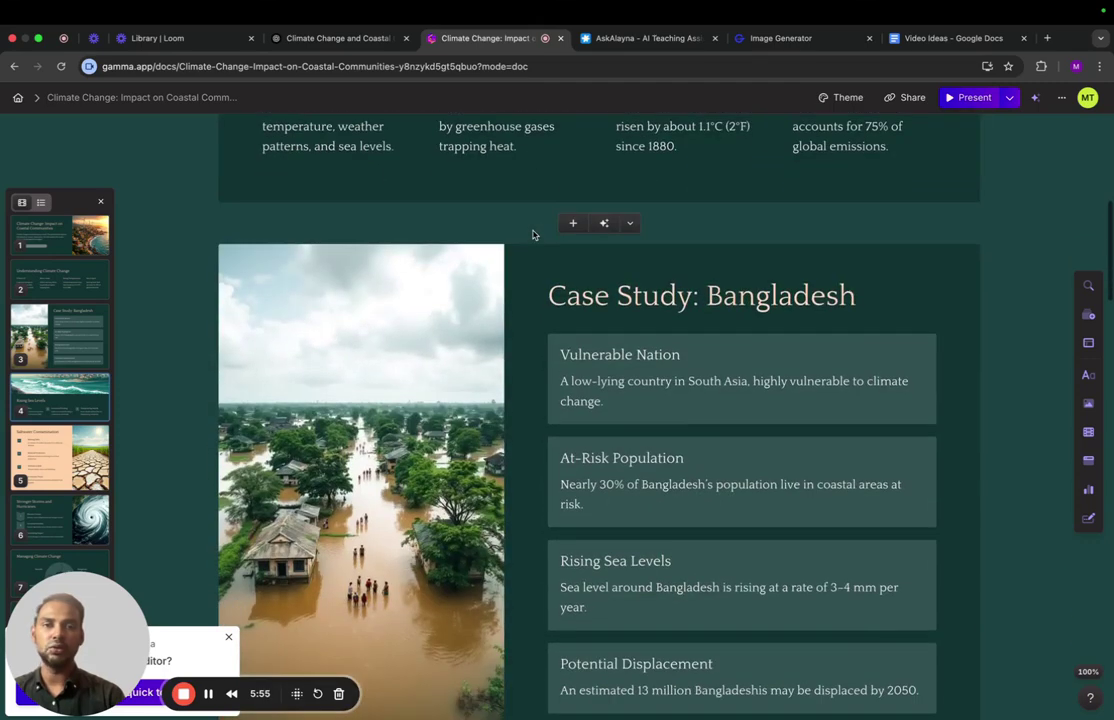
scroll(533, 234, "down", 3)
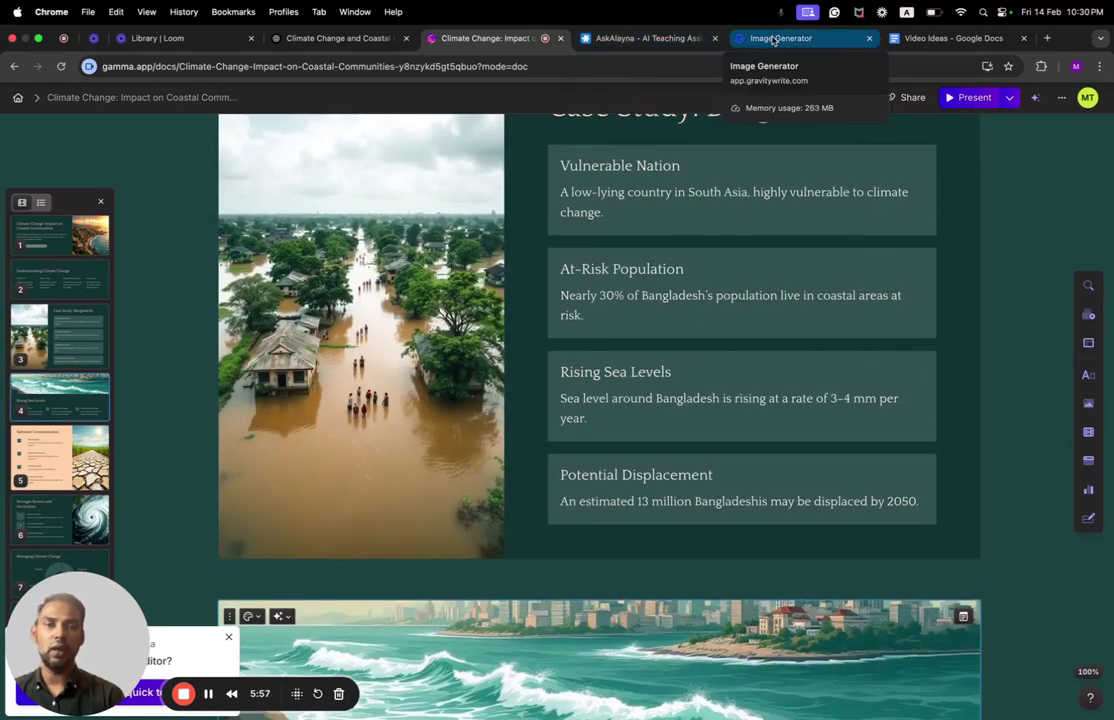